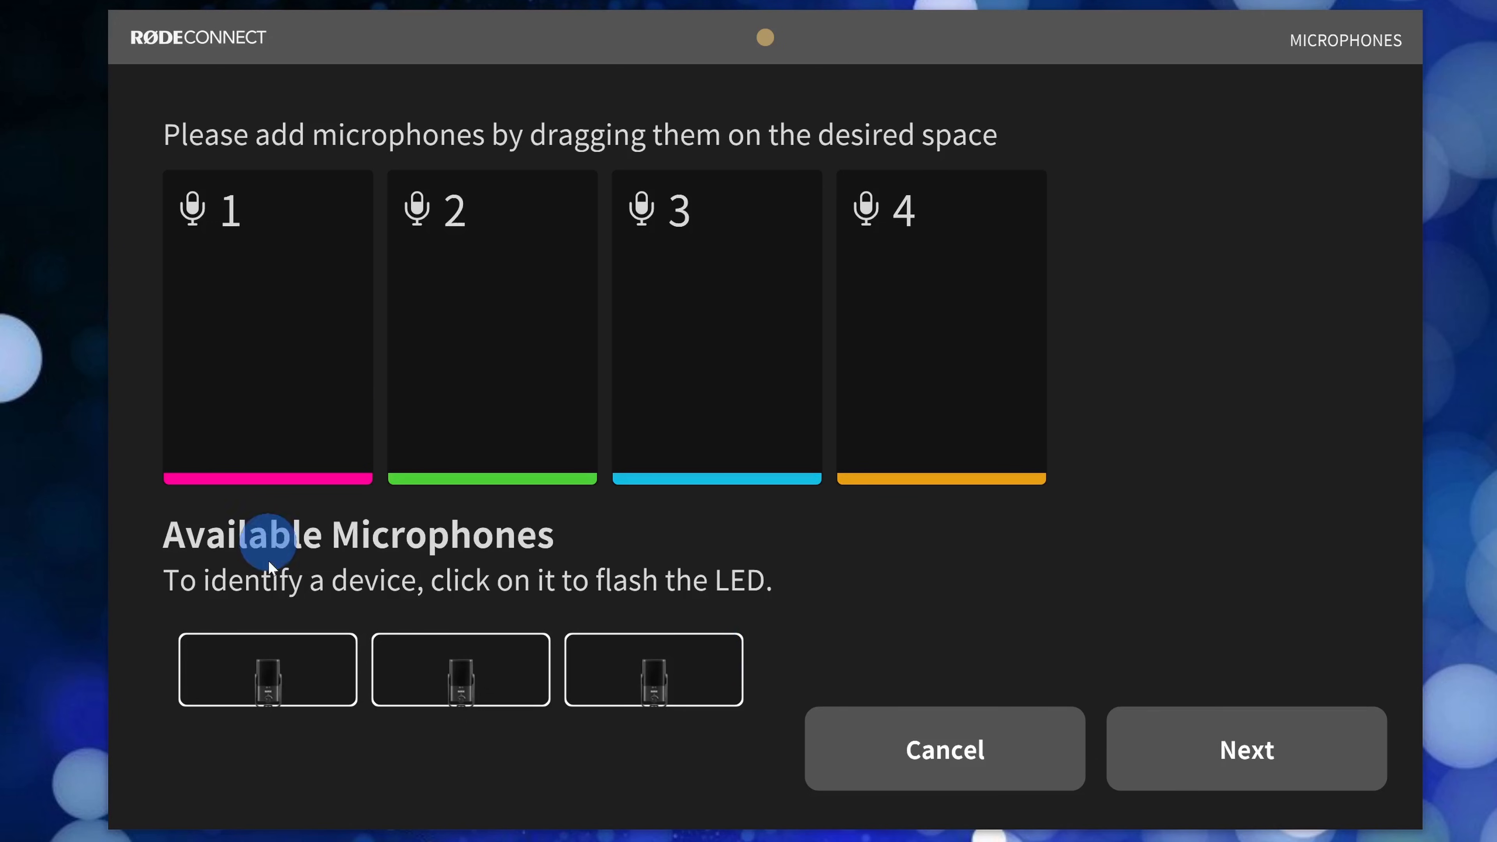
Assign the three available NT-USB Mini microphones to microphone slots 1, 2 and 3, and continue to the virtual devices
drag(285, 674, 290, 315)
drag(469, 659, 503, 293)
drag(623, 657, 724, 336)
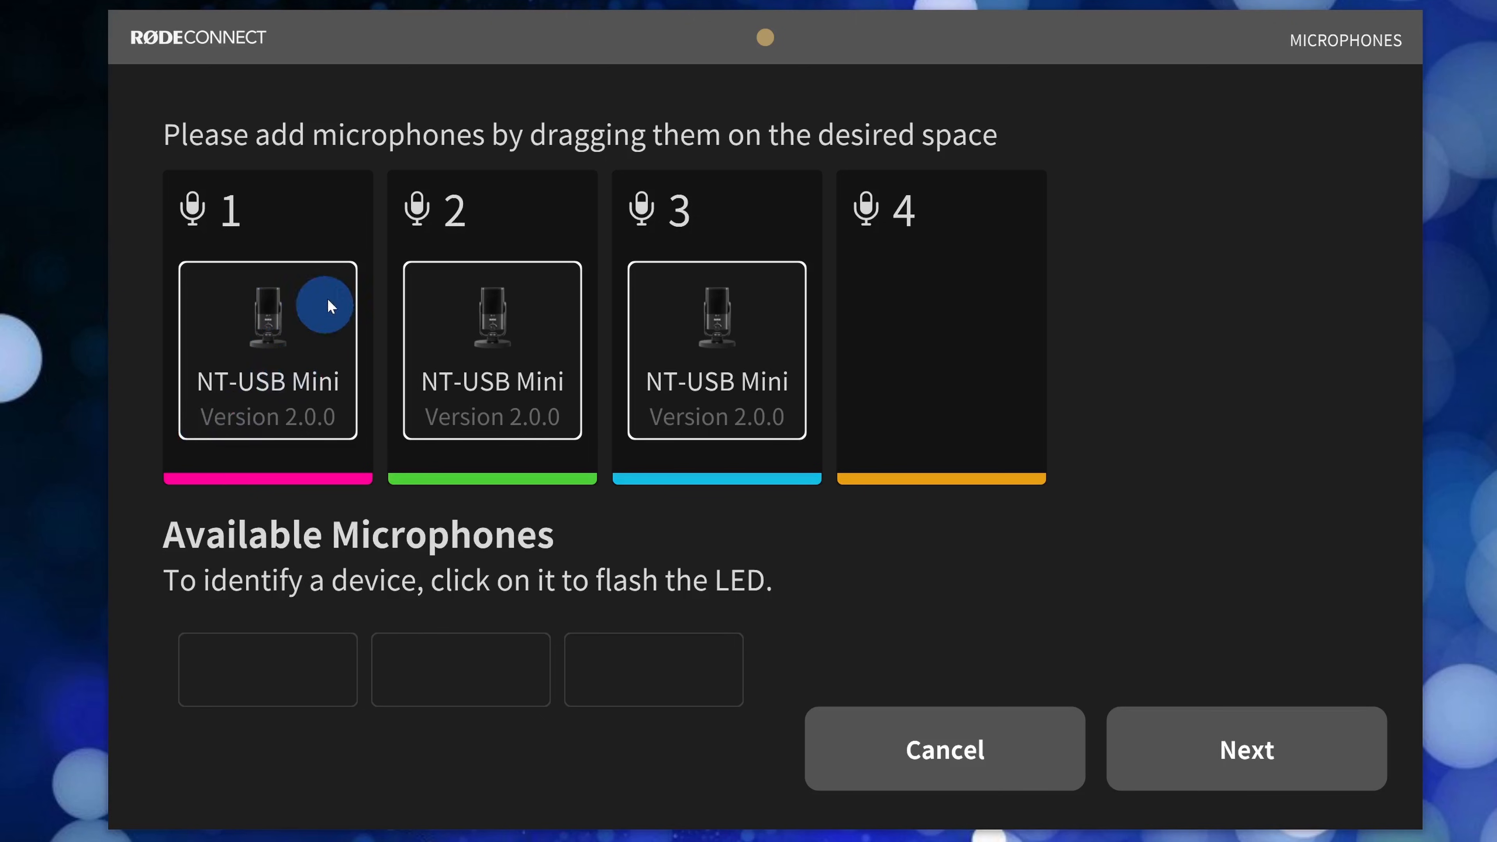
click(1307, 748)
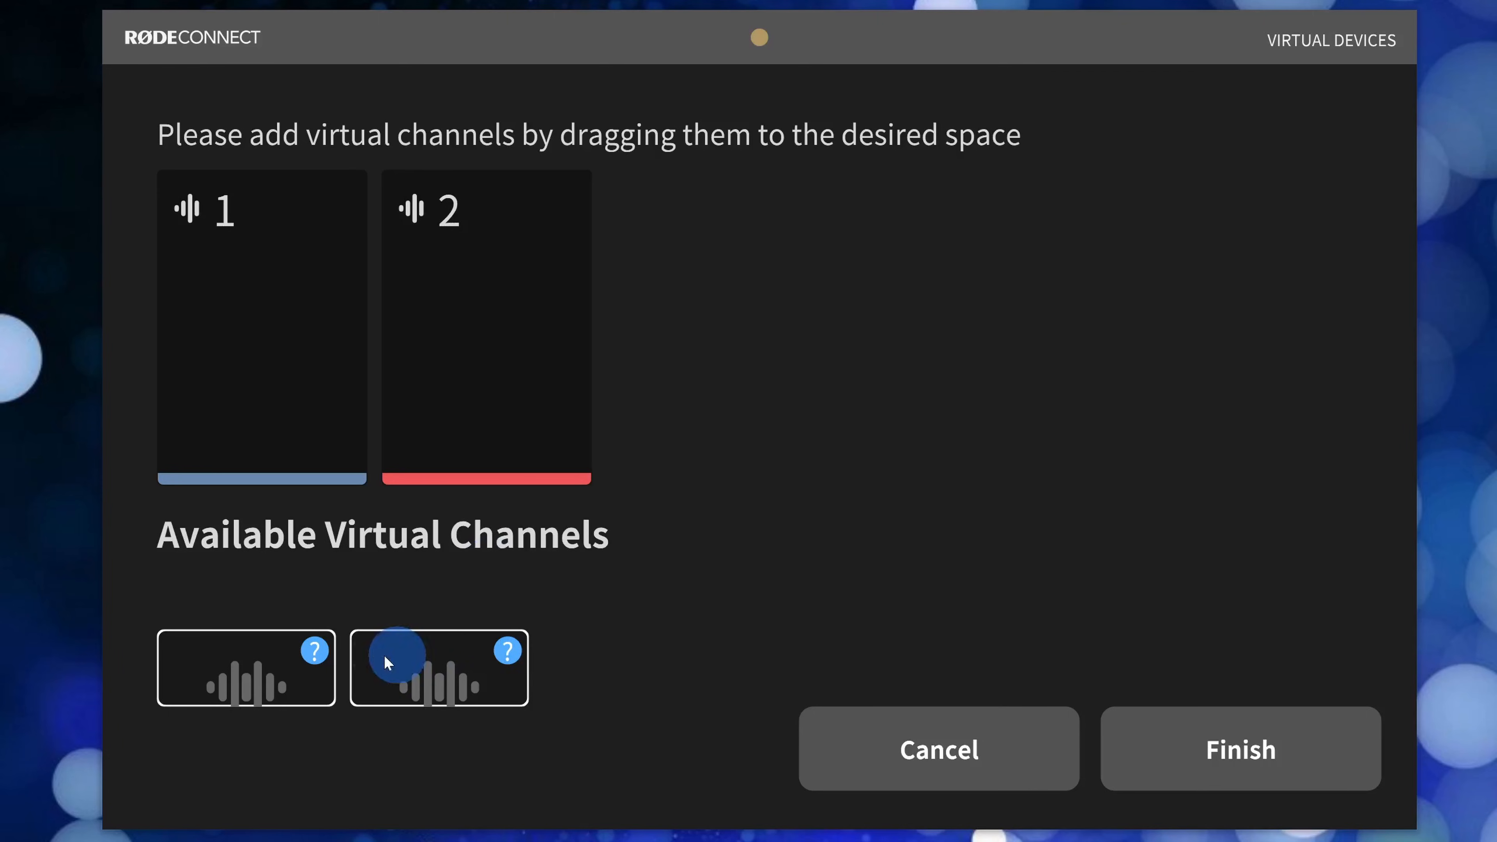
Assign the System channel to virtual slot 1 and the Virtual channel to slot 2, and finish the setup
drag(249, 665, 283, 380)
drag(435, 685, 507, 293)
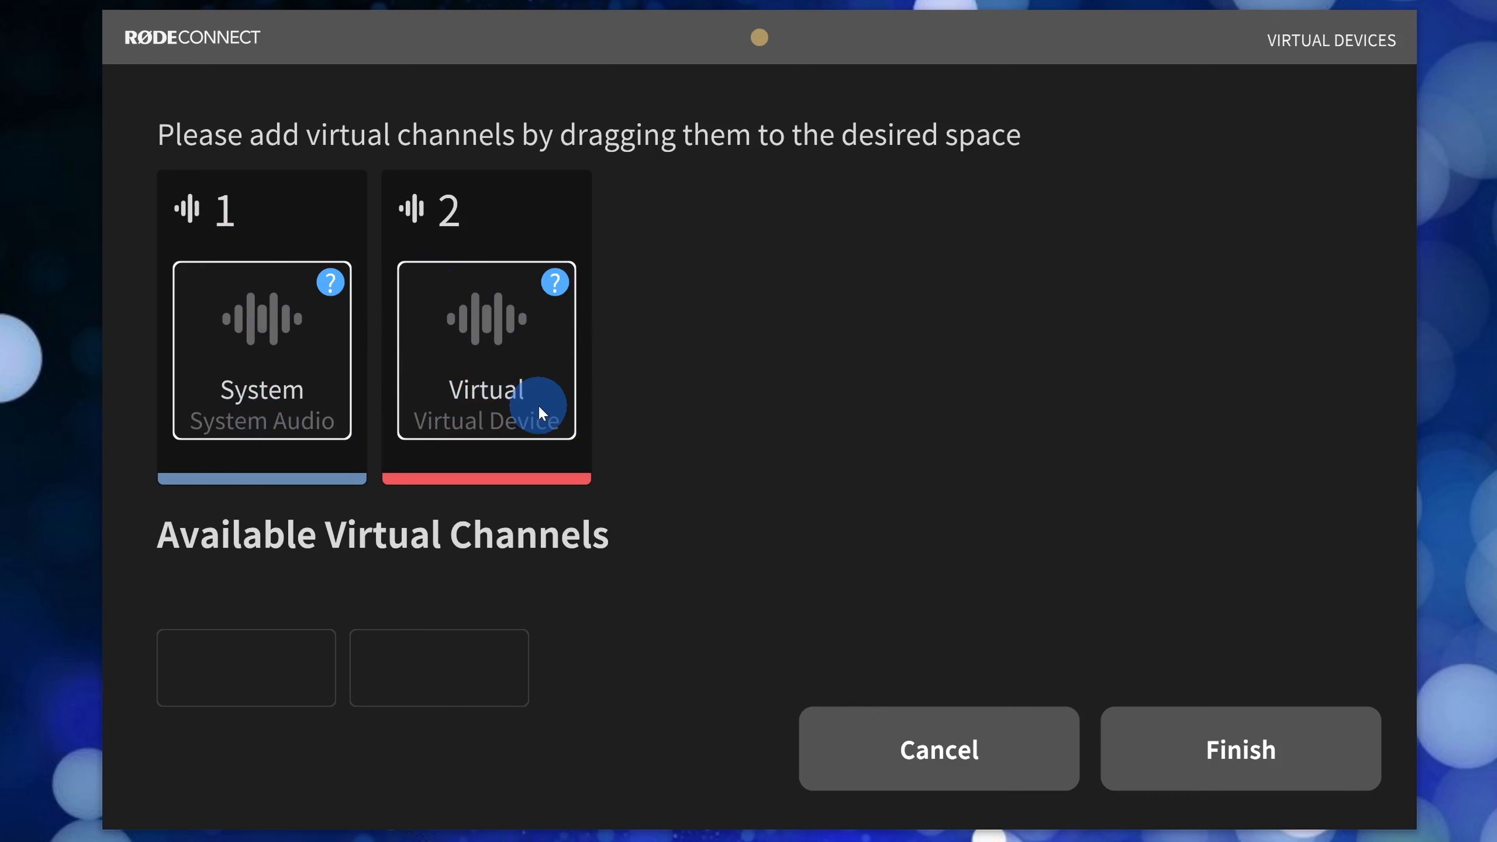
click(1274, 748)
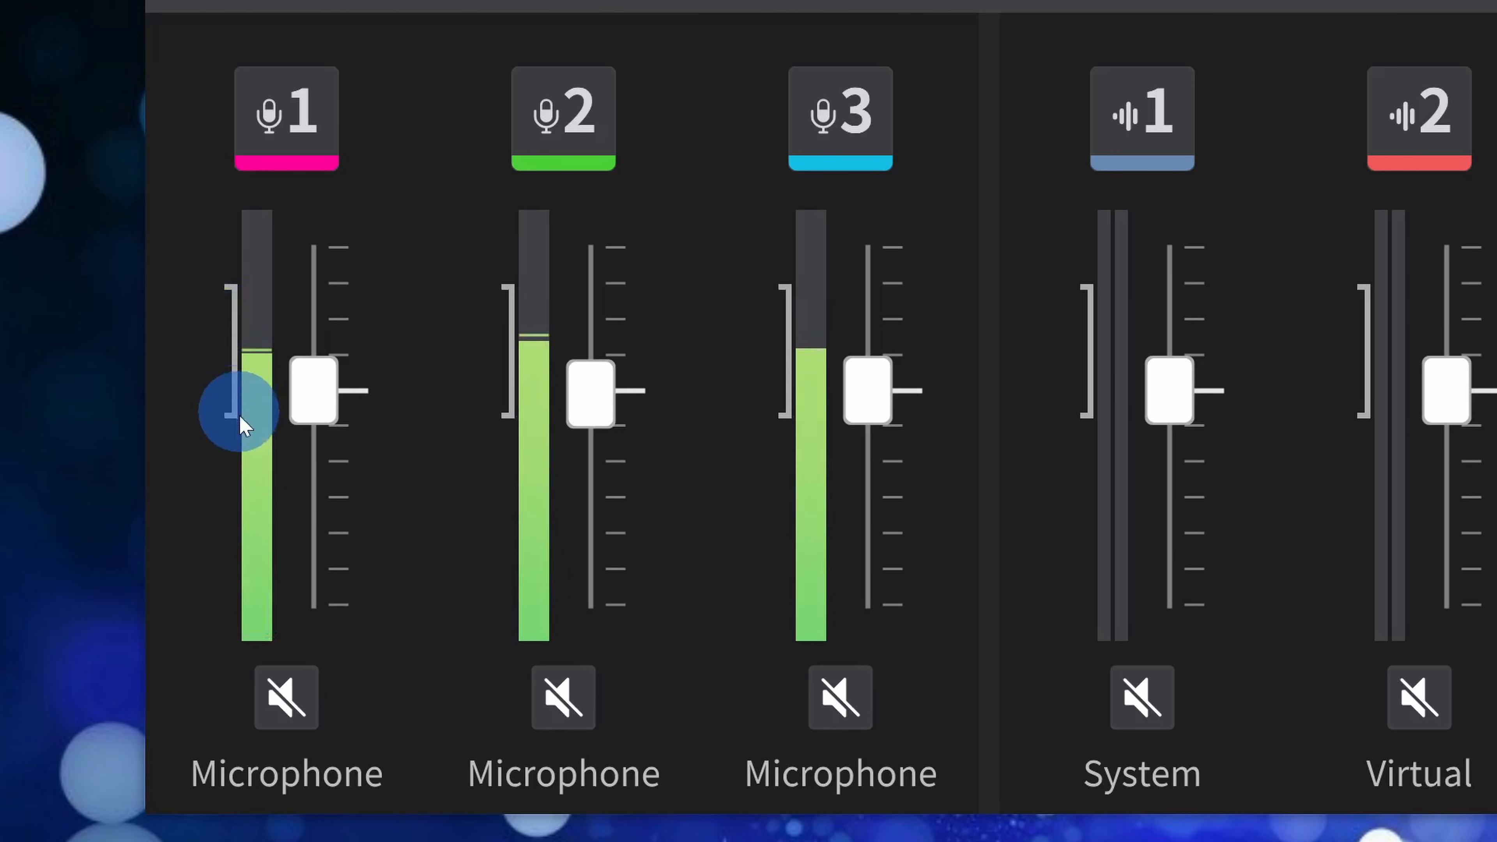
Set microphone 1's fader just below its centre mark and mute microphone 3
mouse_move(304, 401)
mouse_down()
mouse_move(321, 381)
mouse_move(332, 262)
mouse_move(320, 517)
mouse_move(319, 396)
mouse_up()
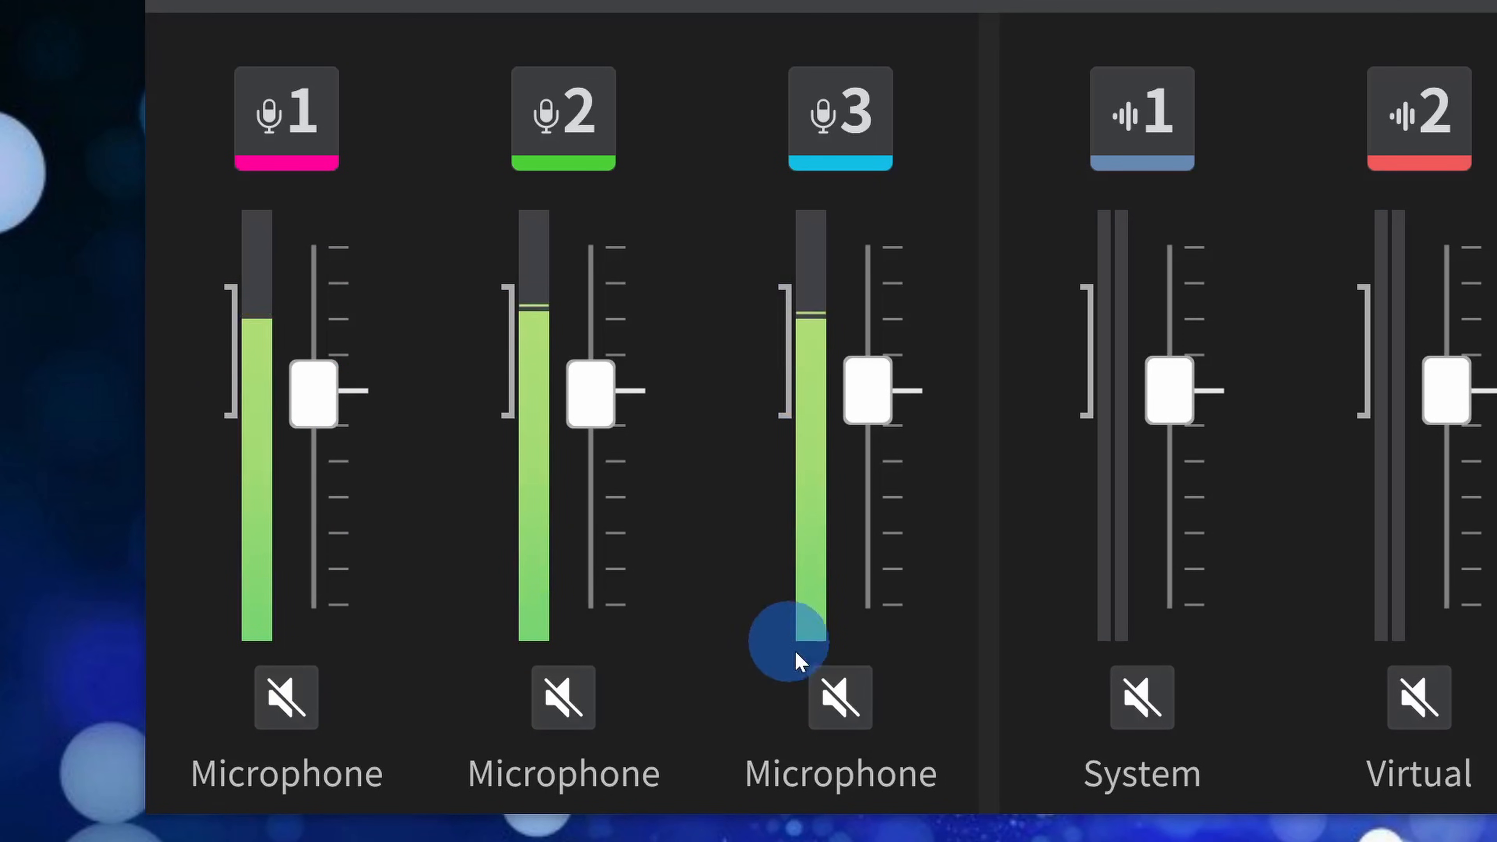
click(831, 697)
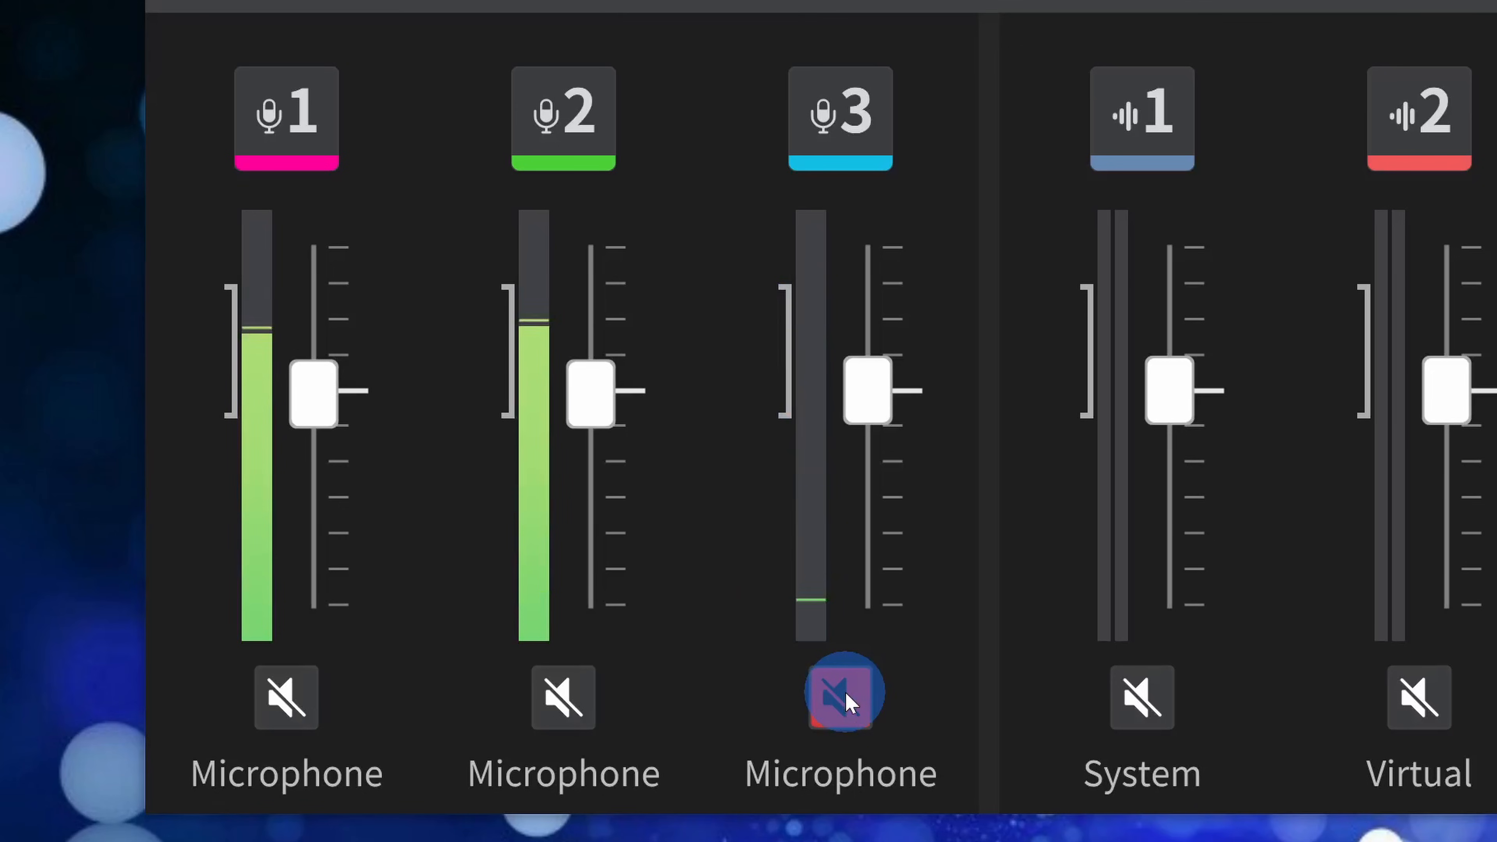
click(844, 692)
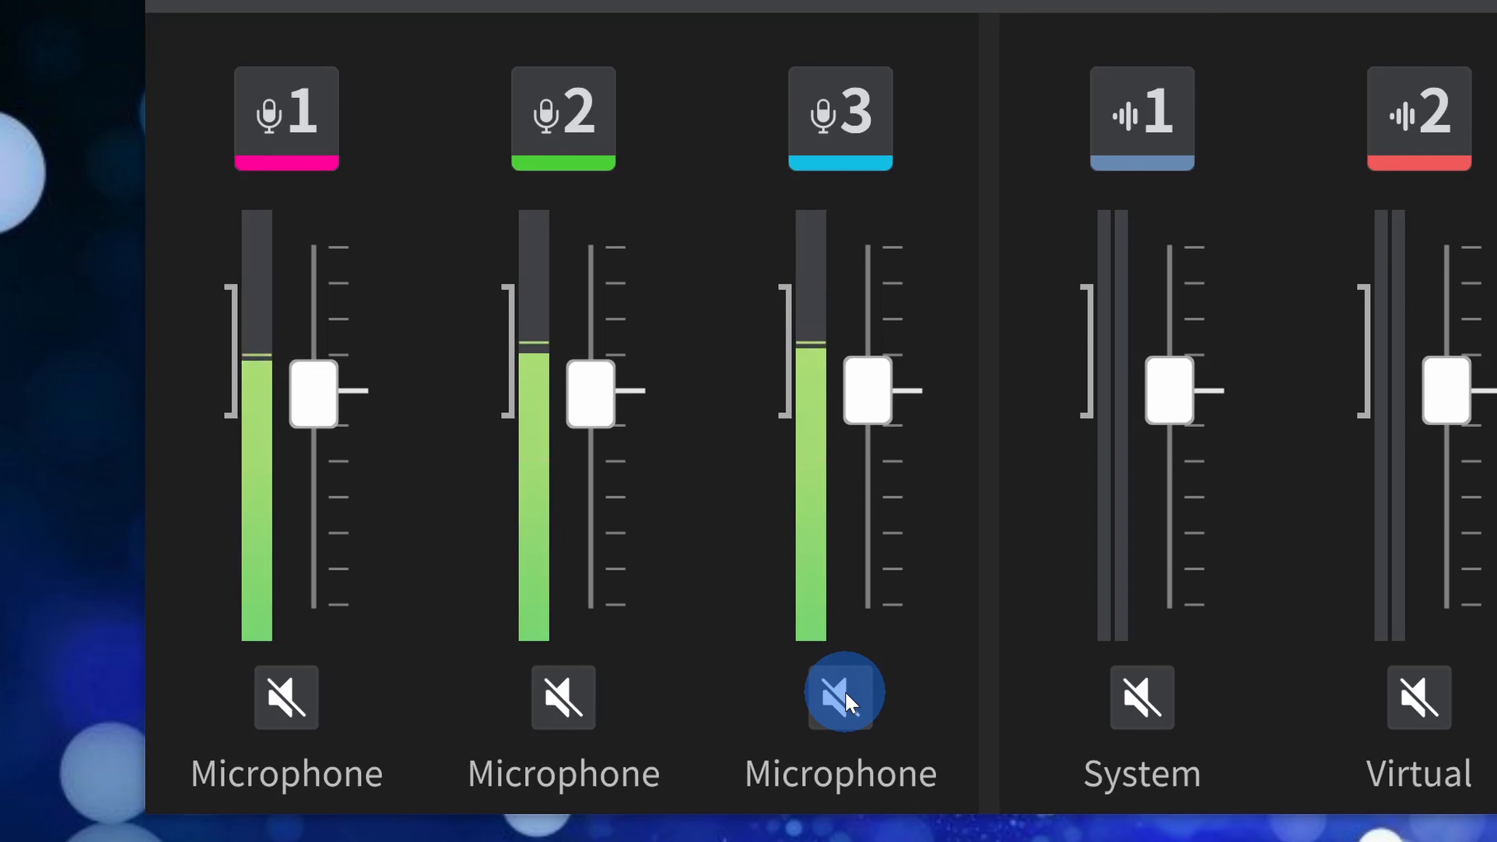
click(844, 692)
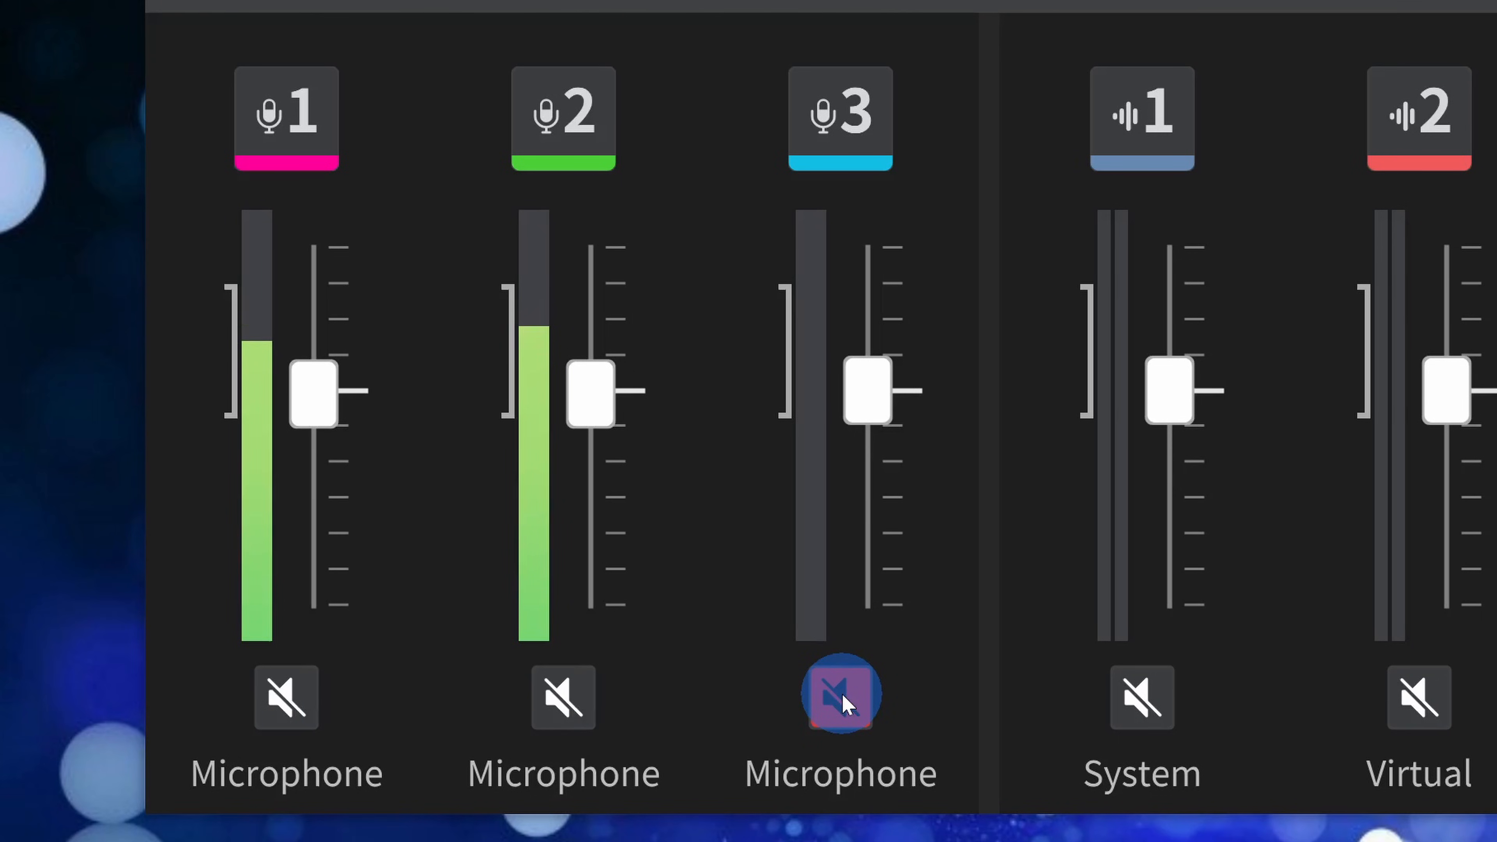
Enable the Noise Gate in microphone 3's channel settings and return to its fader view
click(853, 118)
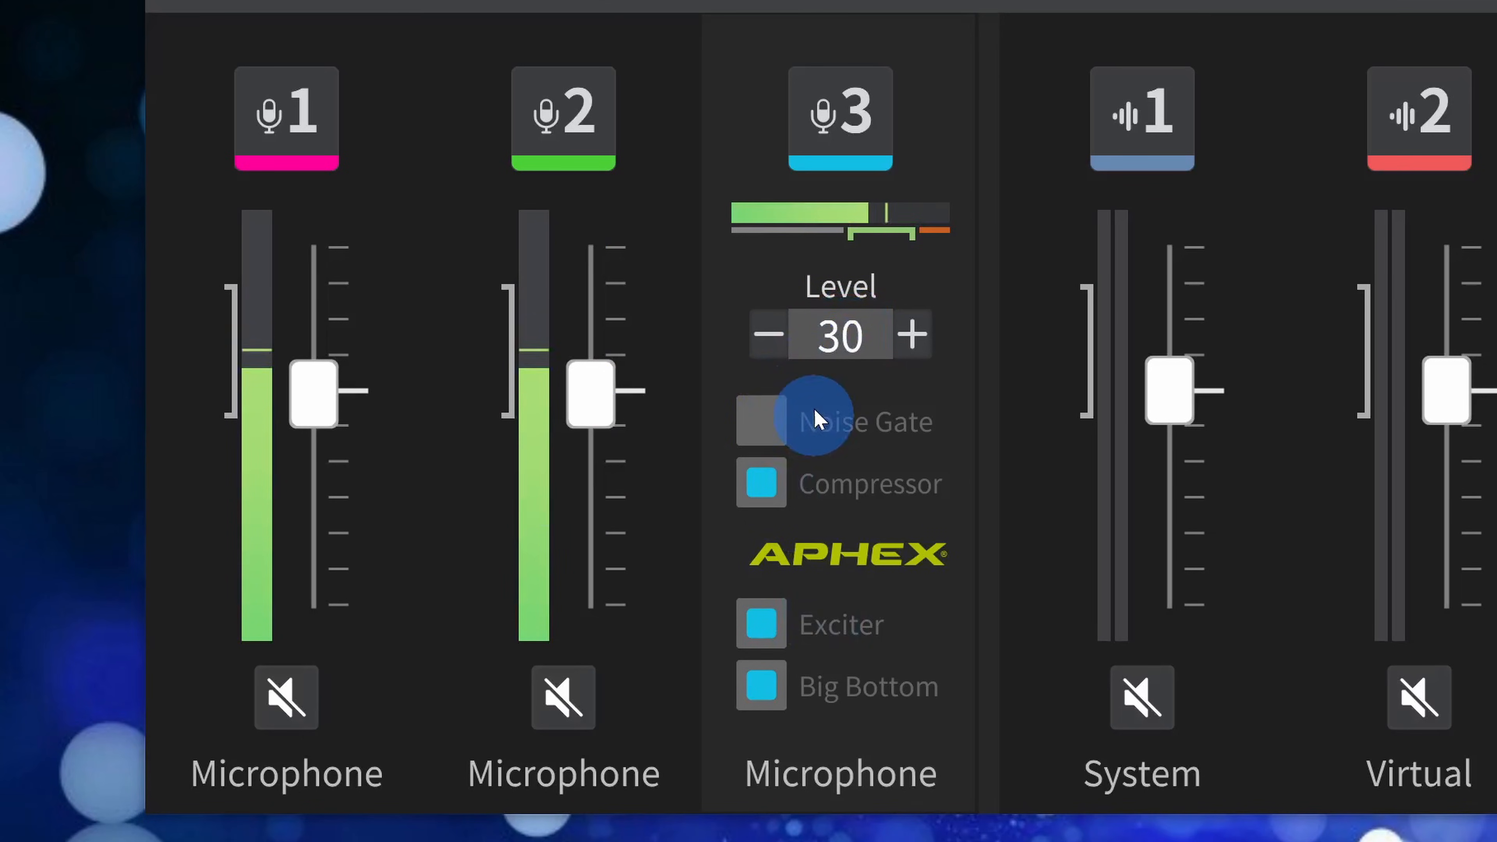
click(766, 418)
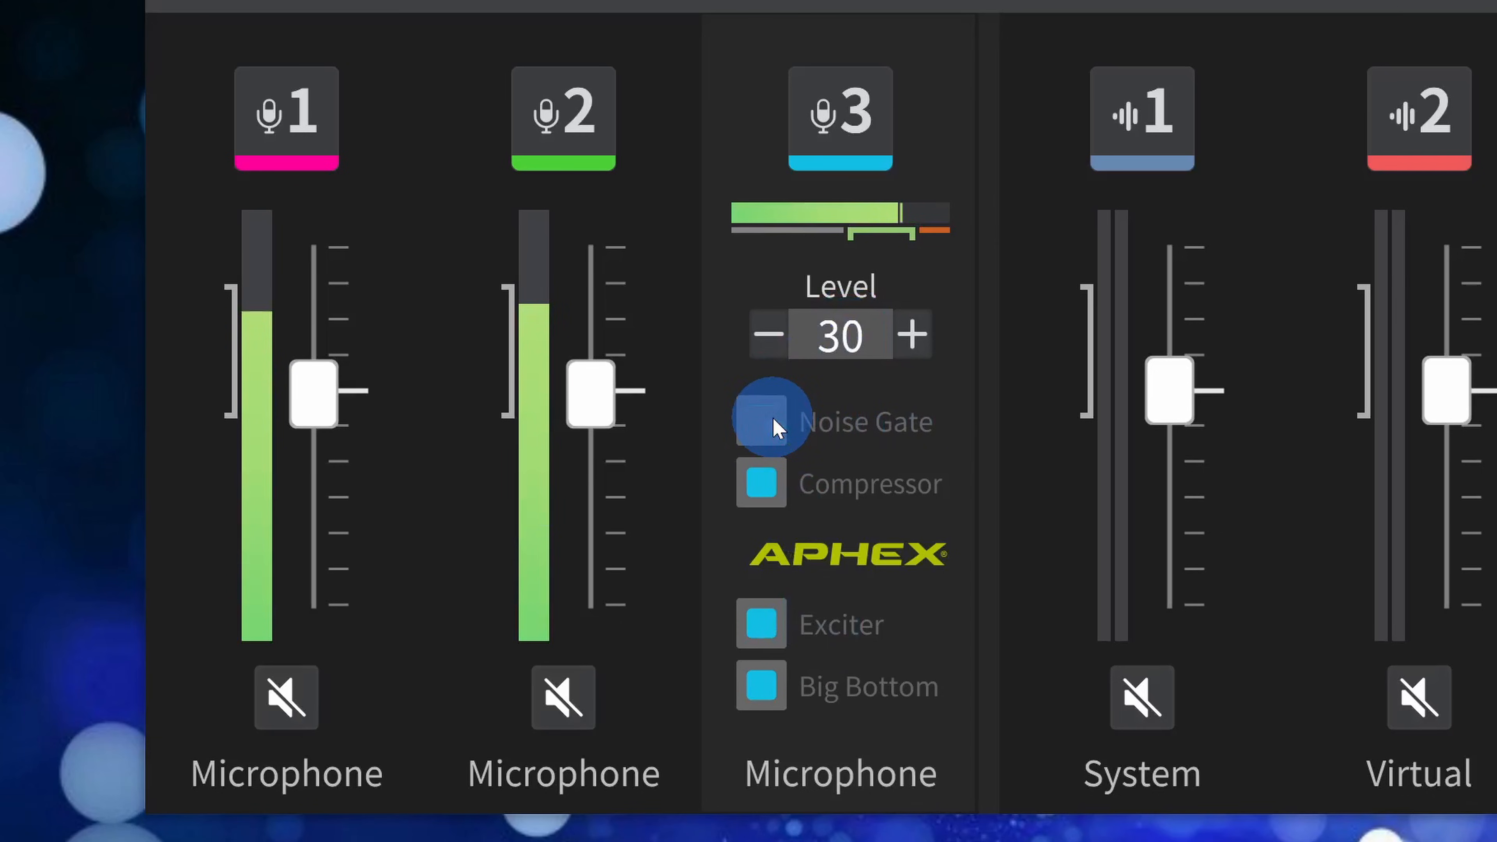
click(834, 418)
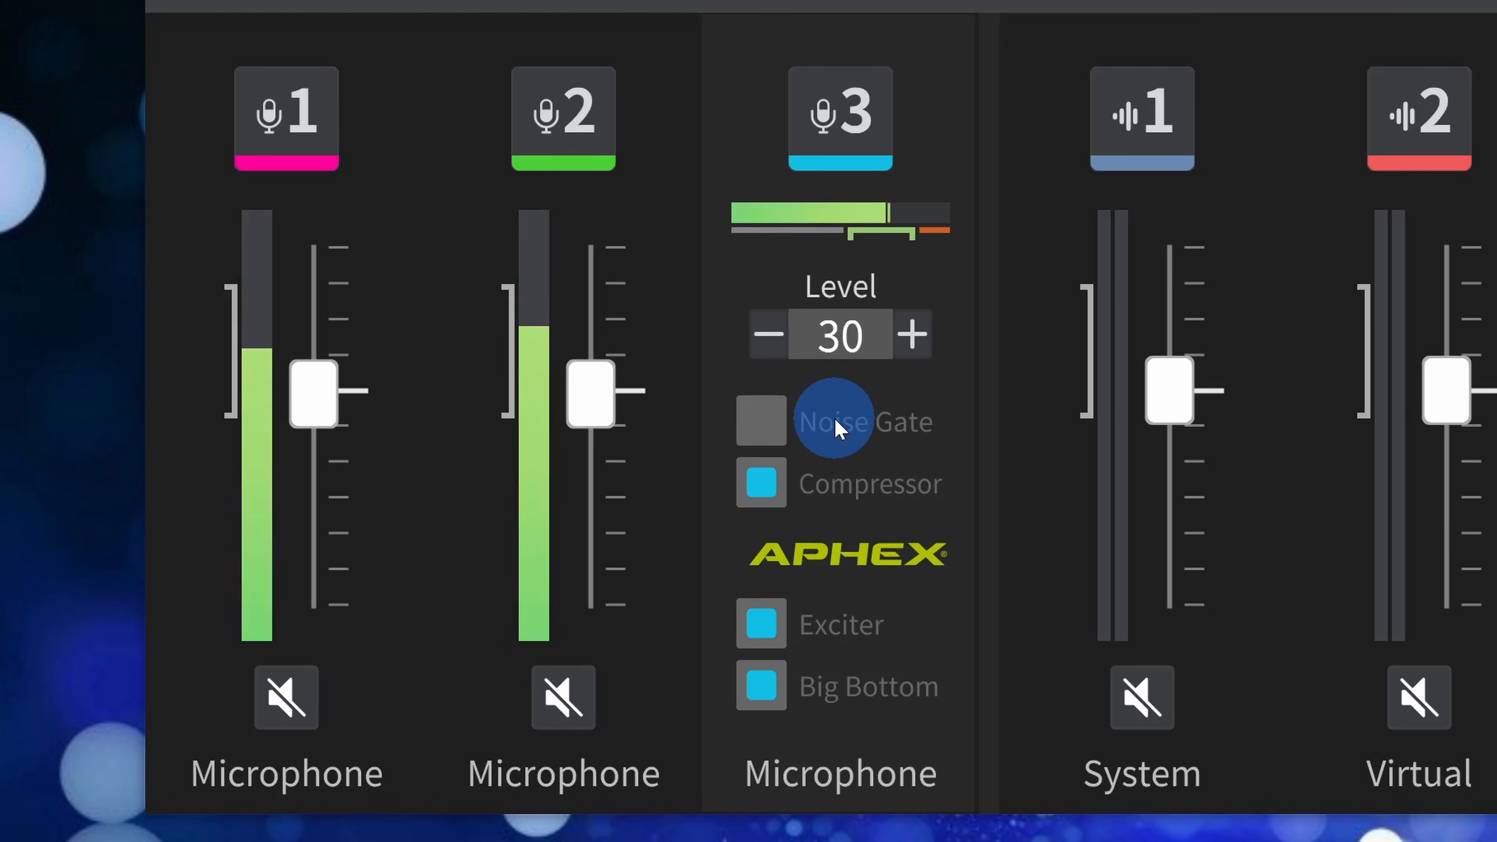
click(761, 420)
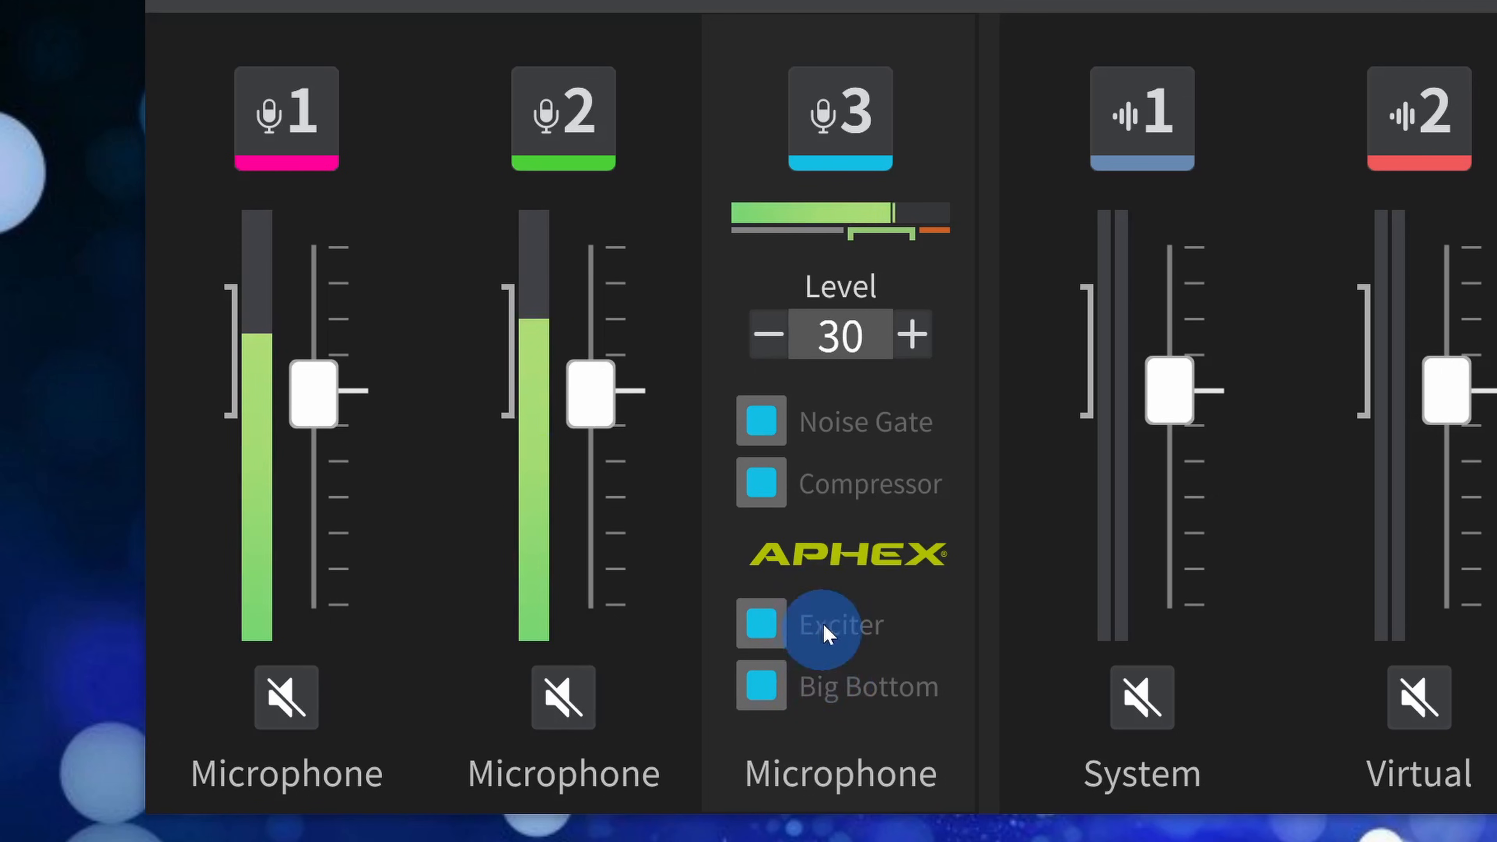
click(834, 152)
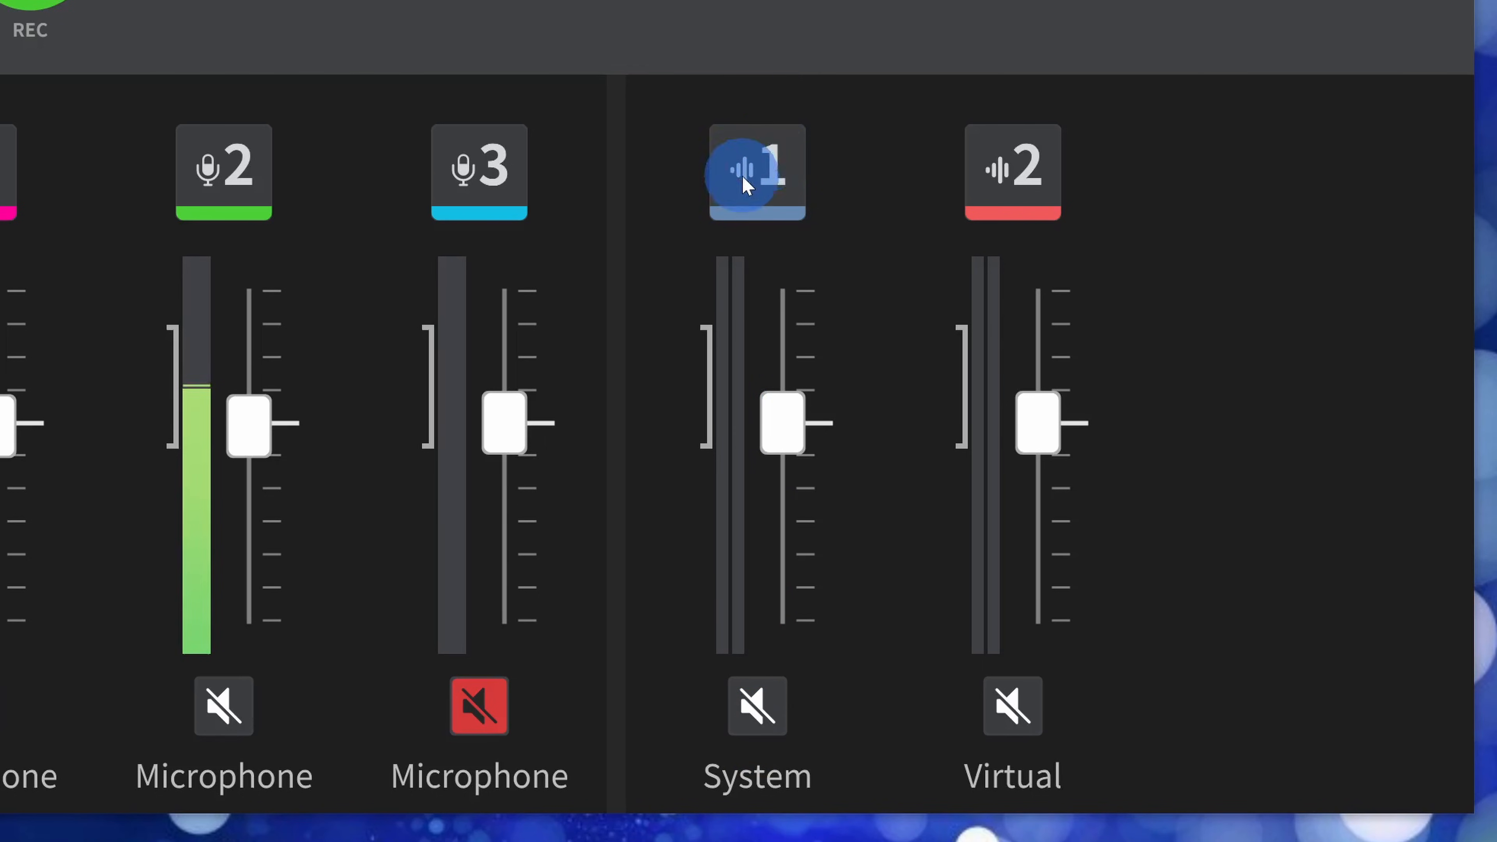
Play "Smooth and Cool" in Groove Music and lower the System channel's fader to about four ticks below the centre mark
drag(1494, 45, 270, 40)
click(442, 522)
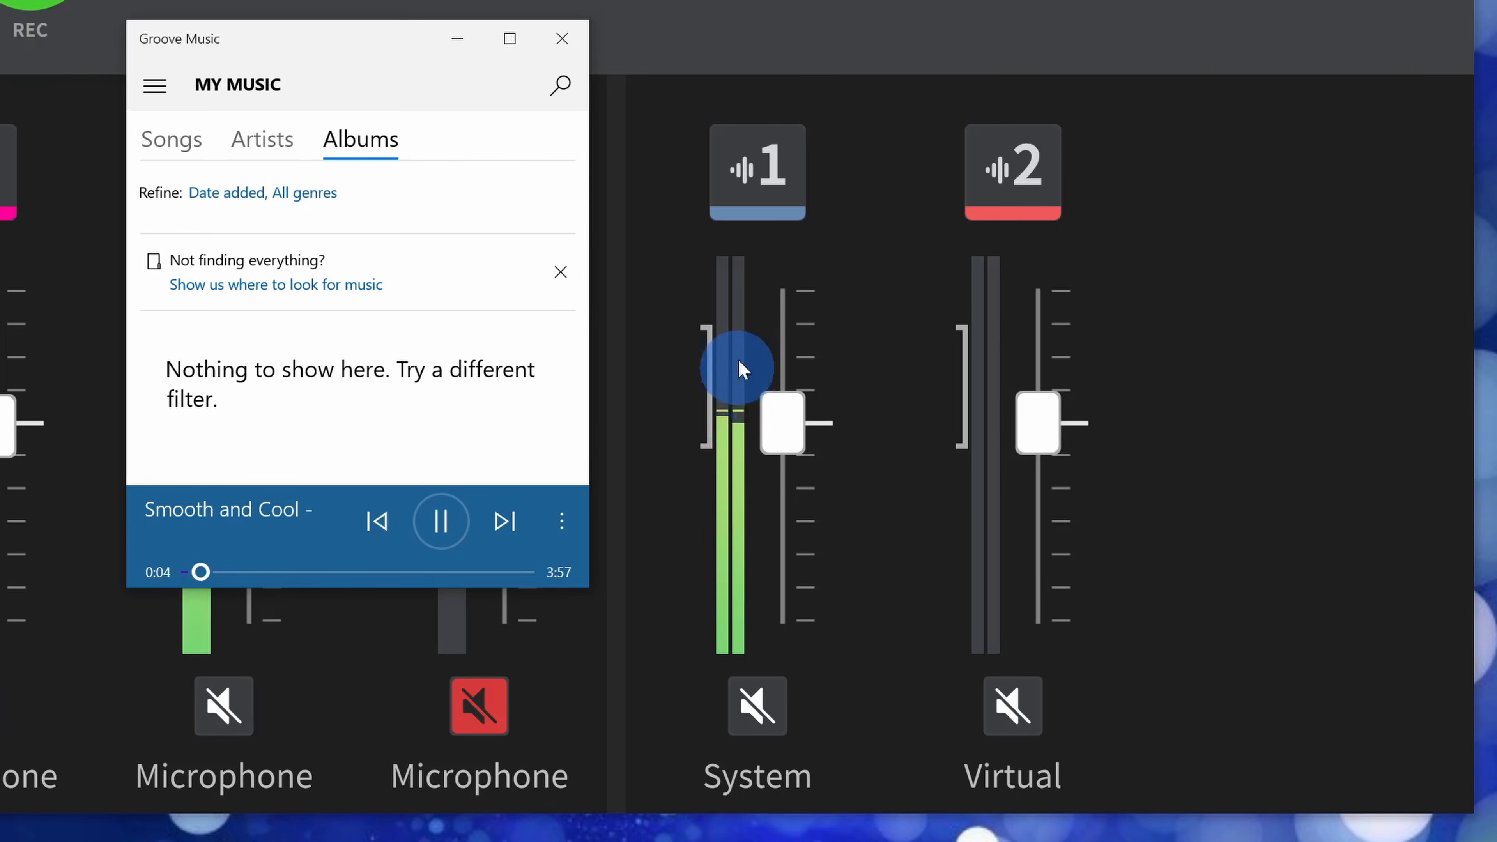
drag(785, 414, 791, 285)
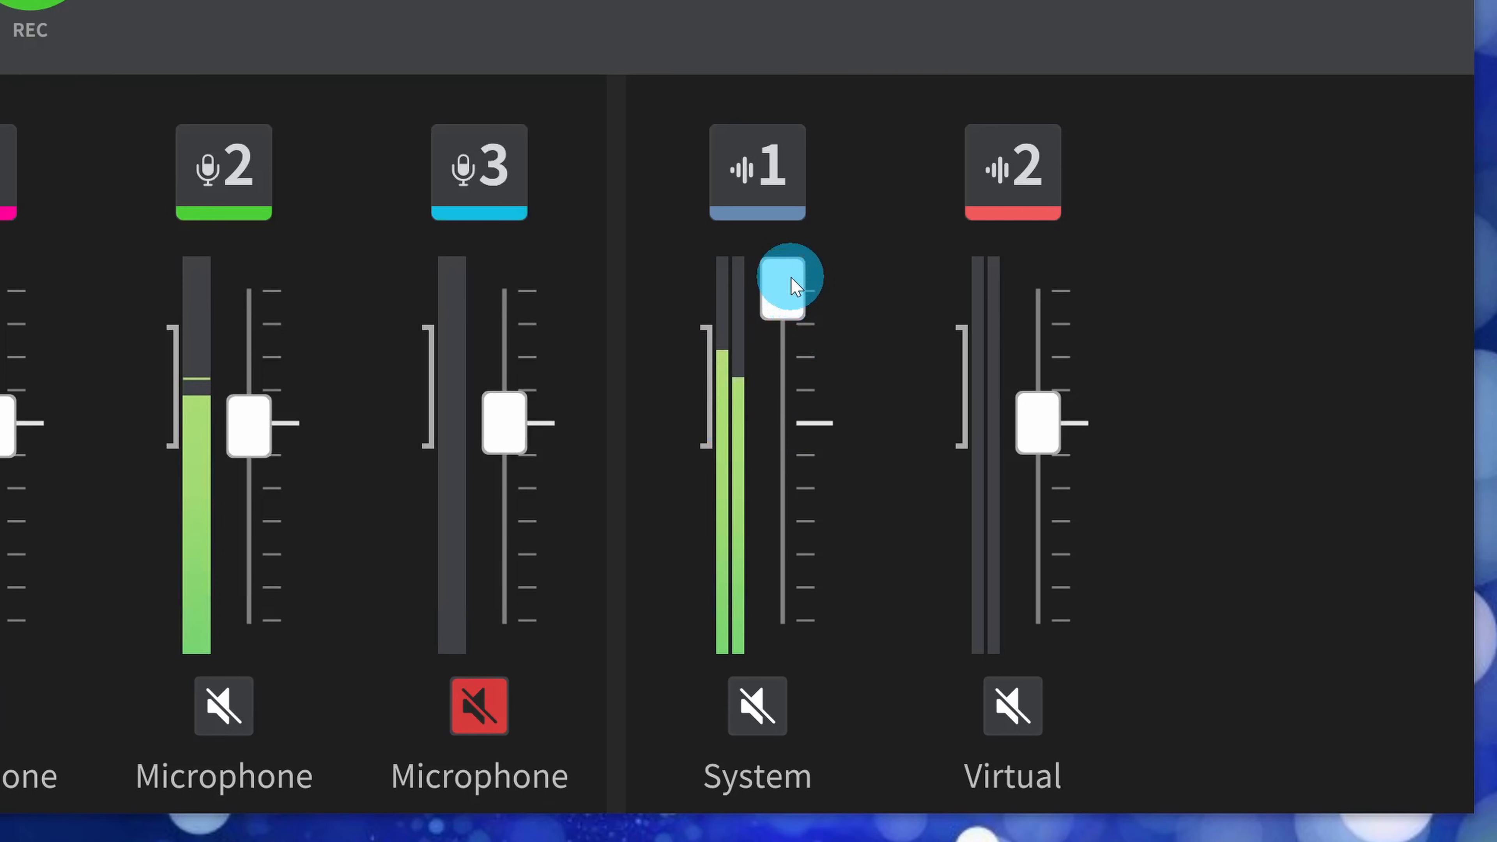
drag(796, 287, 766, 562)
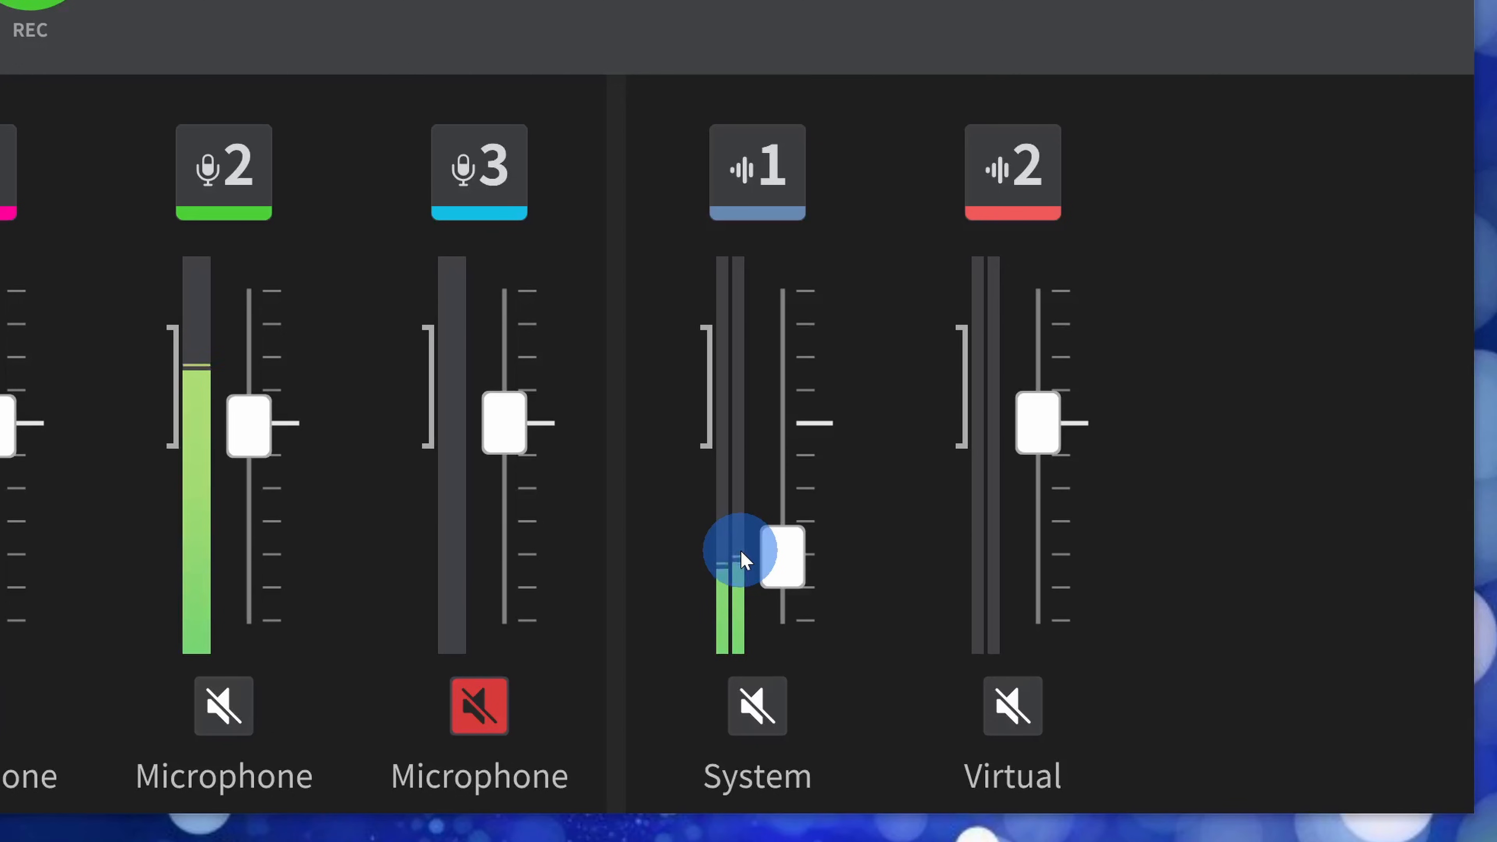
Mute and unmute the System channel, and inspect its Level setting
click(764, 705)
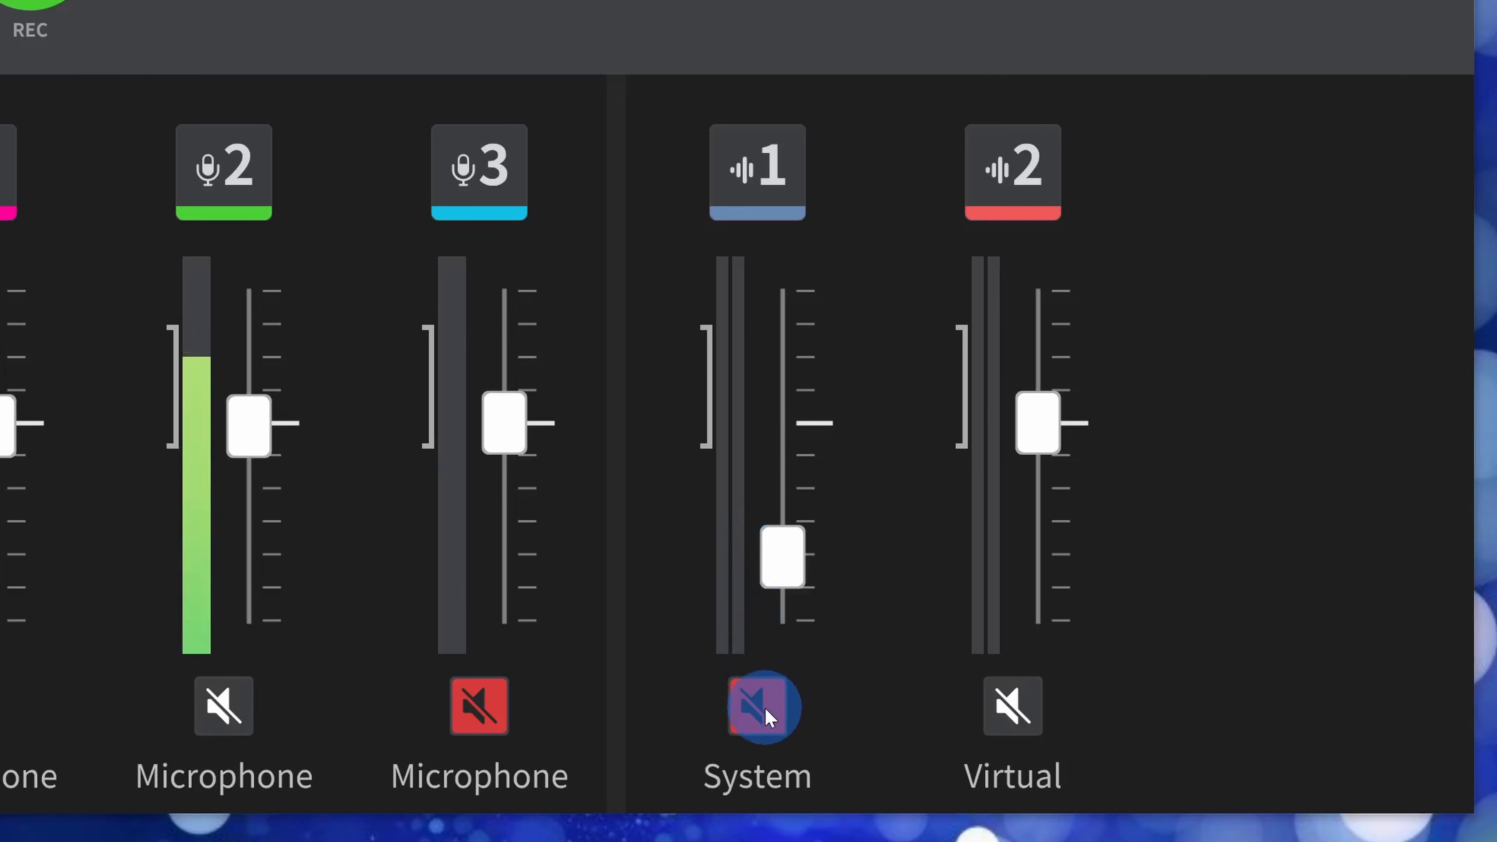
click(765, 709)
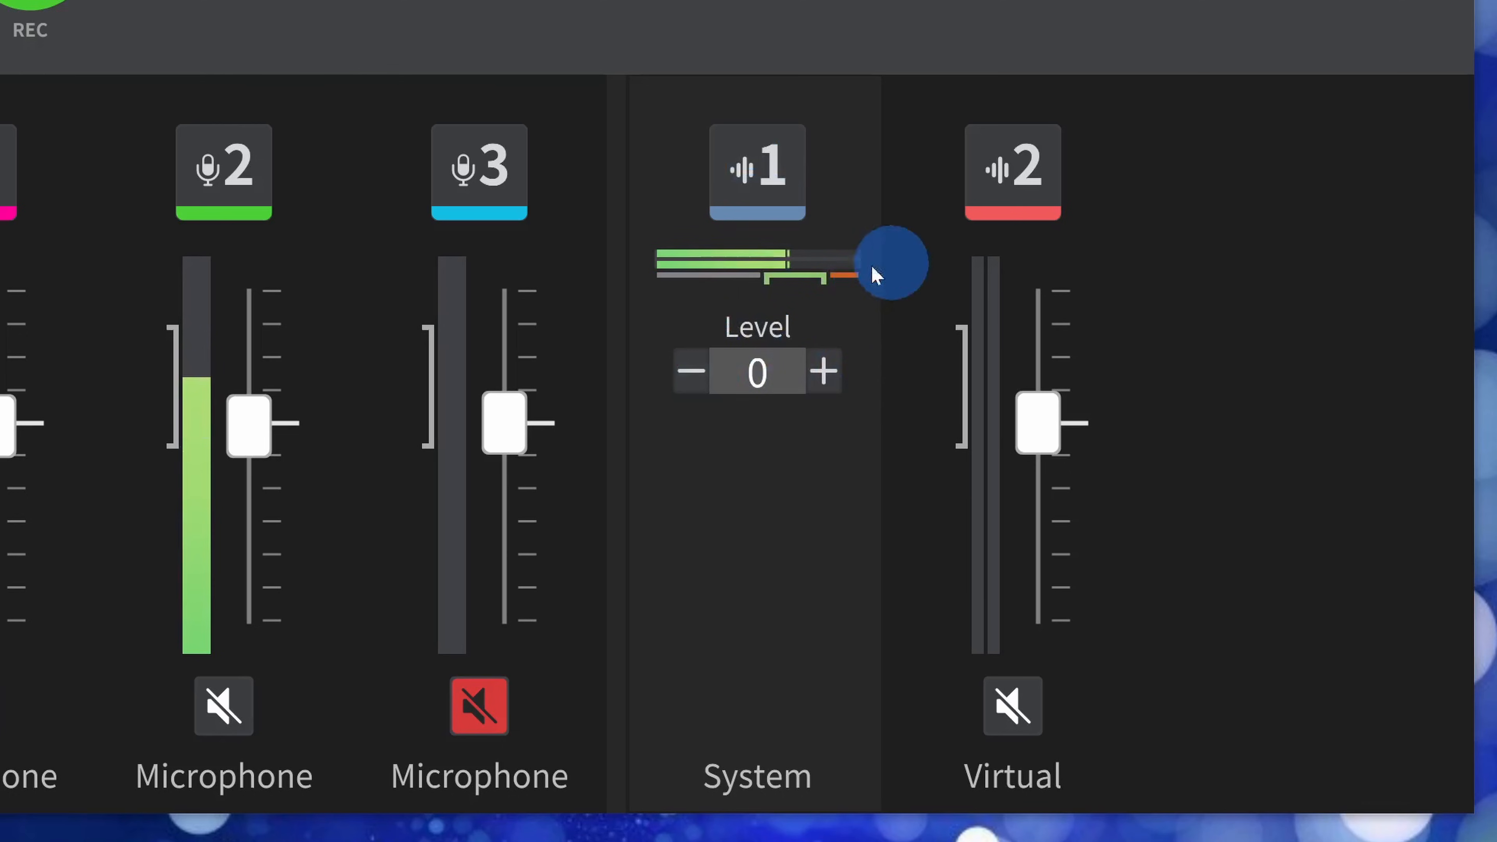
click(756, 168)
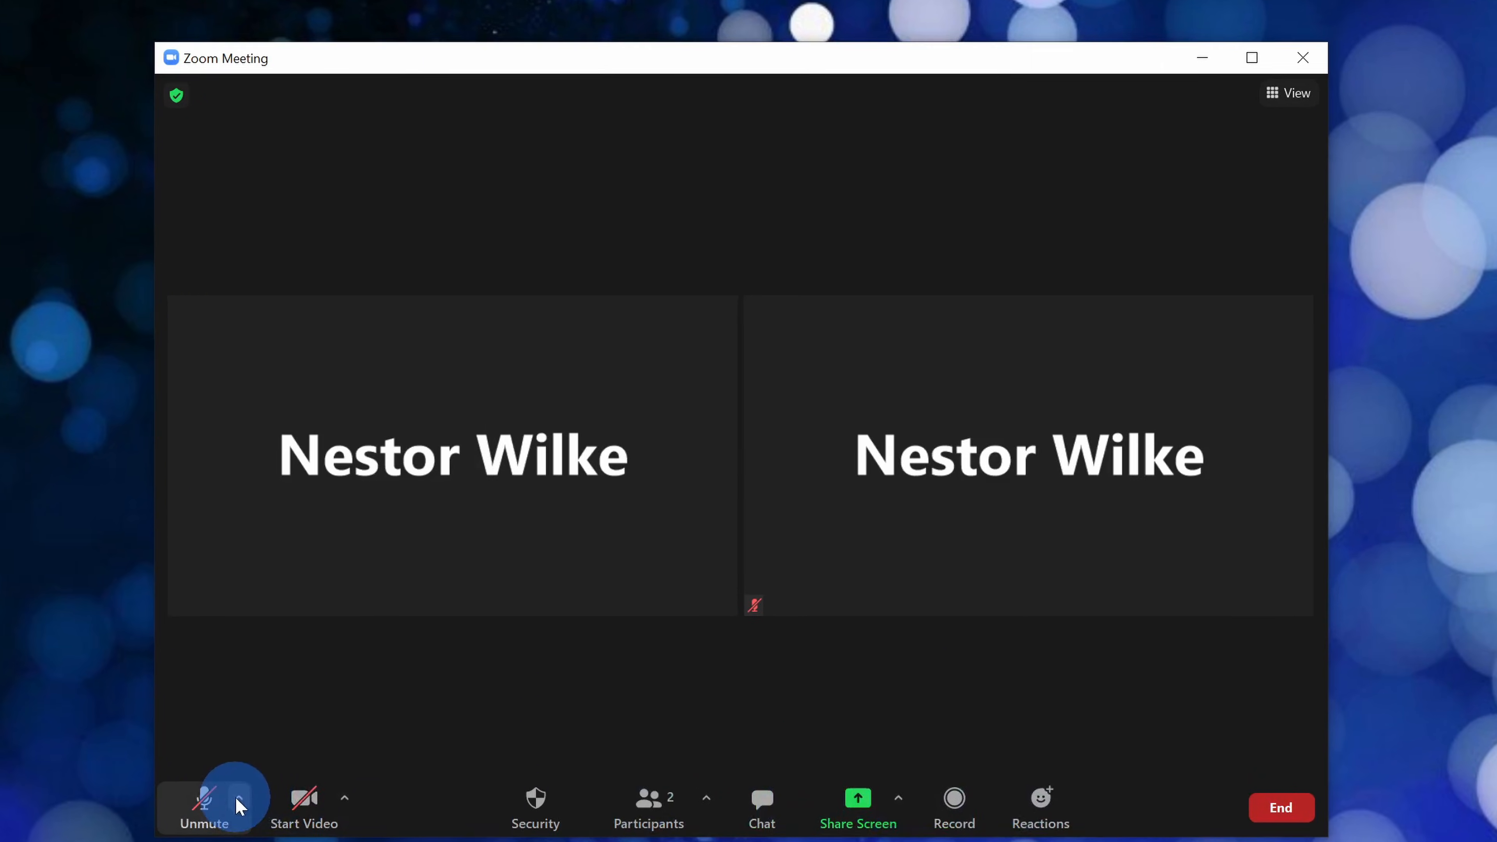
In the Zoom meeting, select Virtual Output (RØDE Connect) as the speaker
click(239, 800)
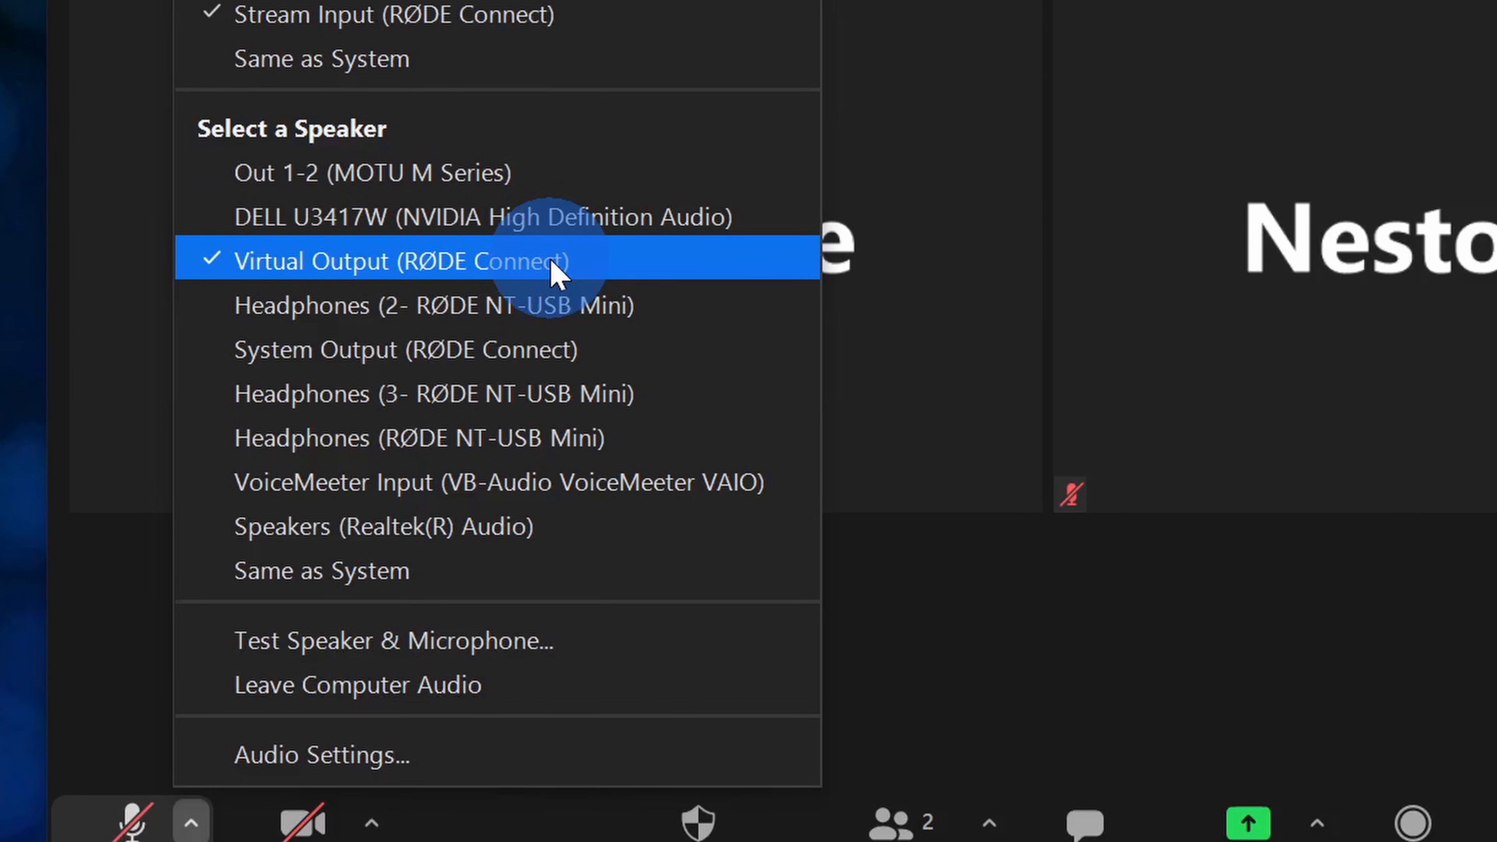
click(557, 272)
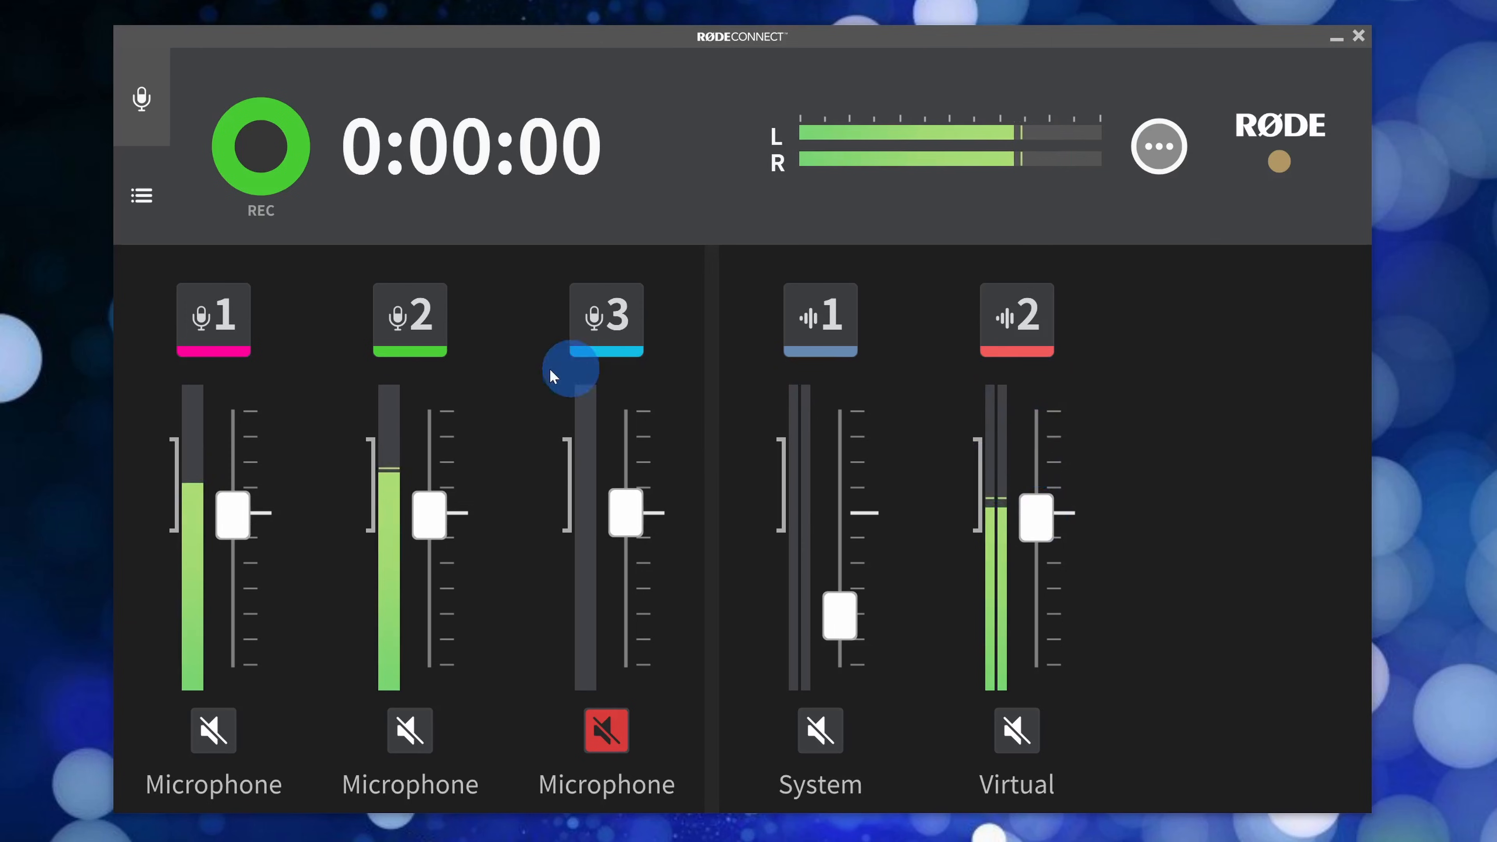
Set the Virtual channel's fader to its centre mark in RØDE Connect and inspect the channel's Level setting
mouse_move(1035, 514)
mouse_down()
mouse_move(1045, 615)
mouse_move(1068, 442)
mouse_move(1064, 514)
mouse_up()
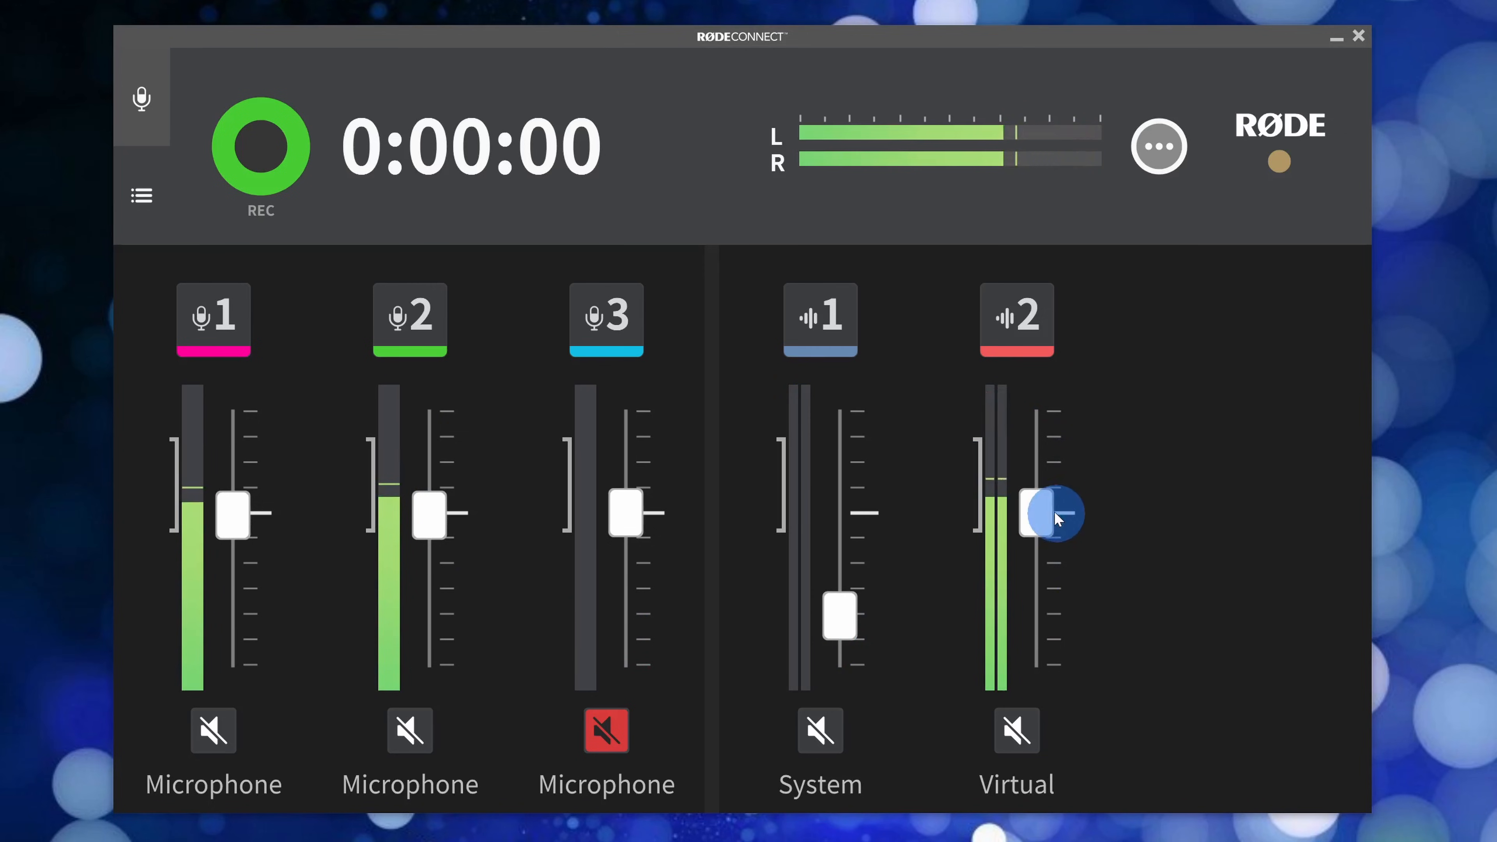
click(1029, 327)
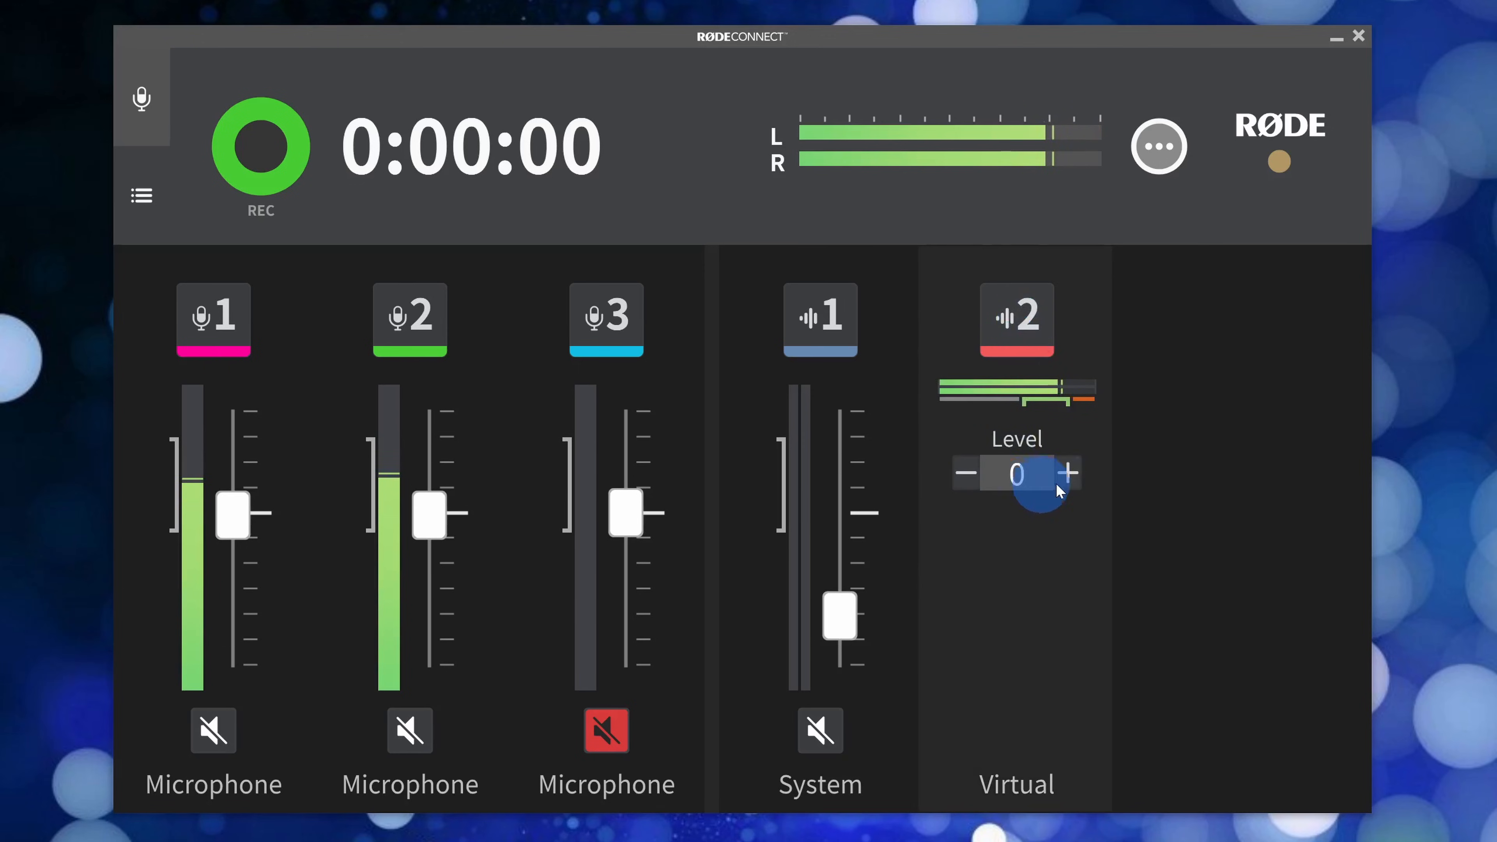
click(1022, 316)
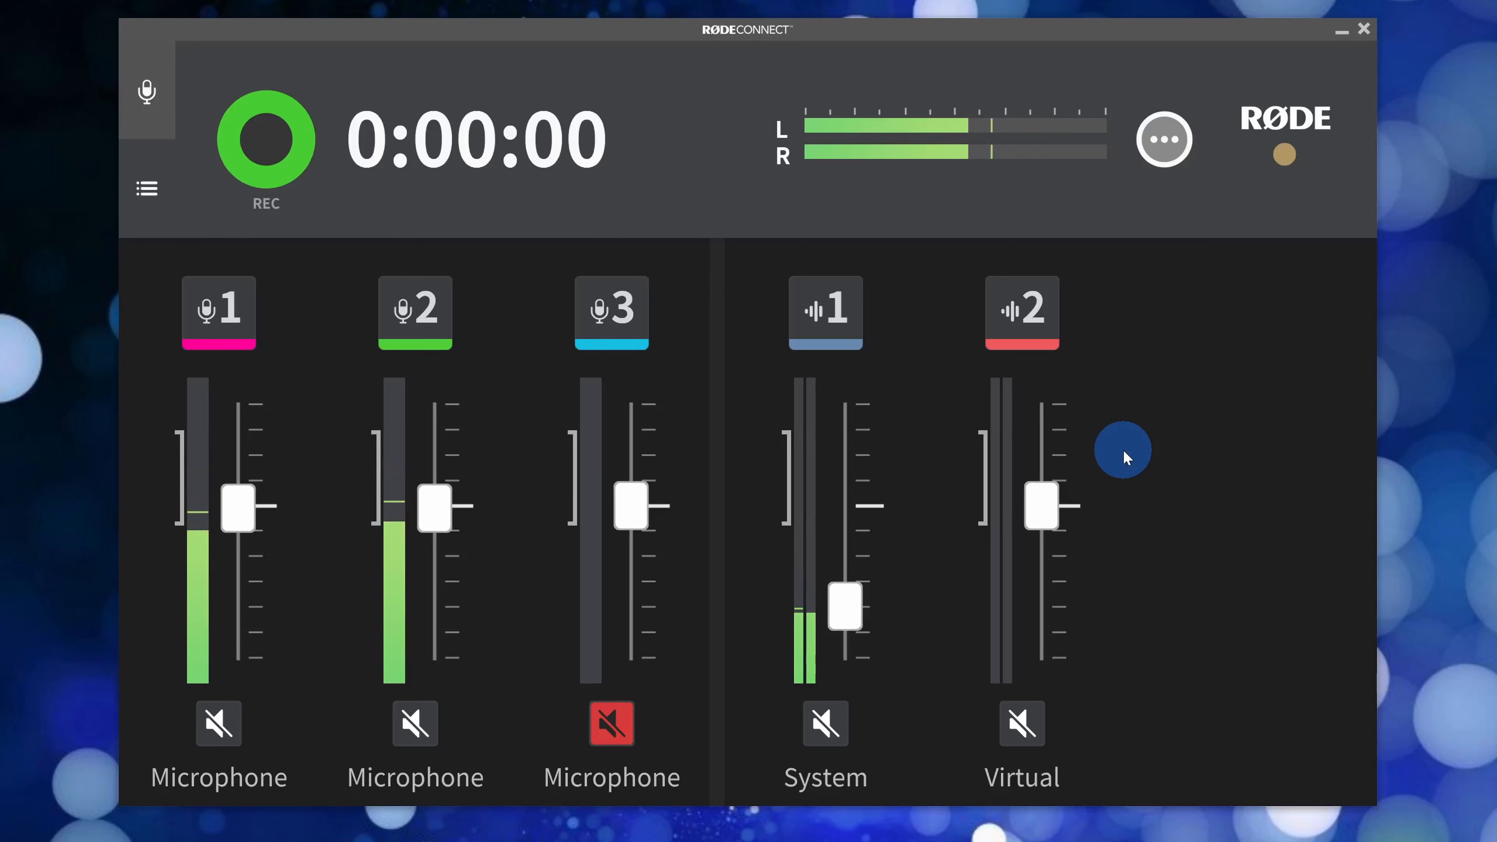
Open the preferences and examine the available Monitor Out and Monitor Mix options
click(1176, 149)
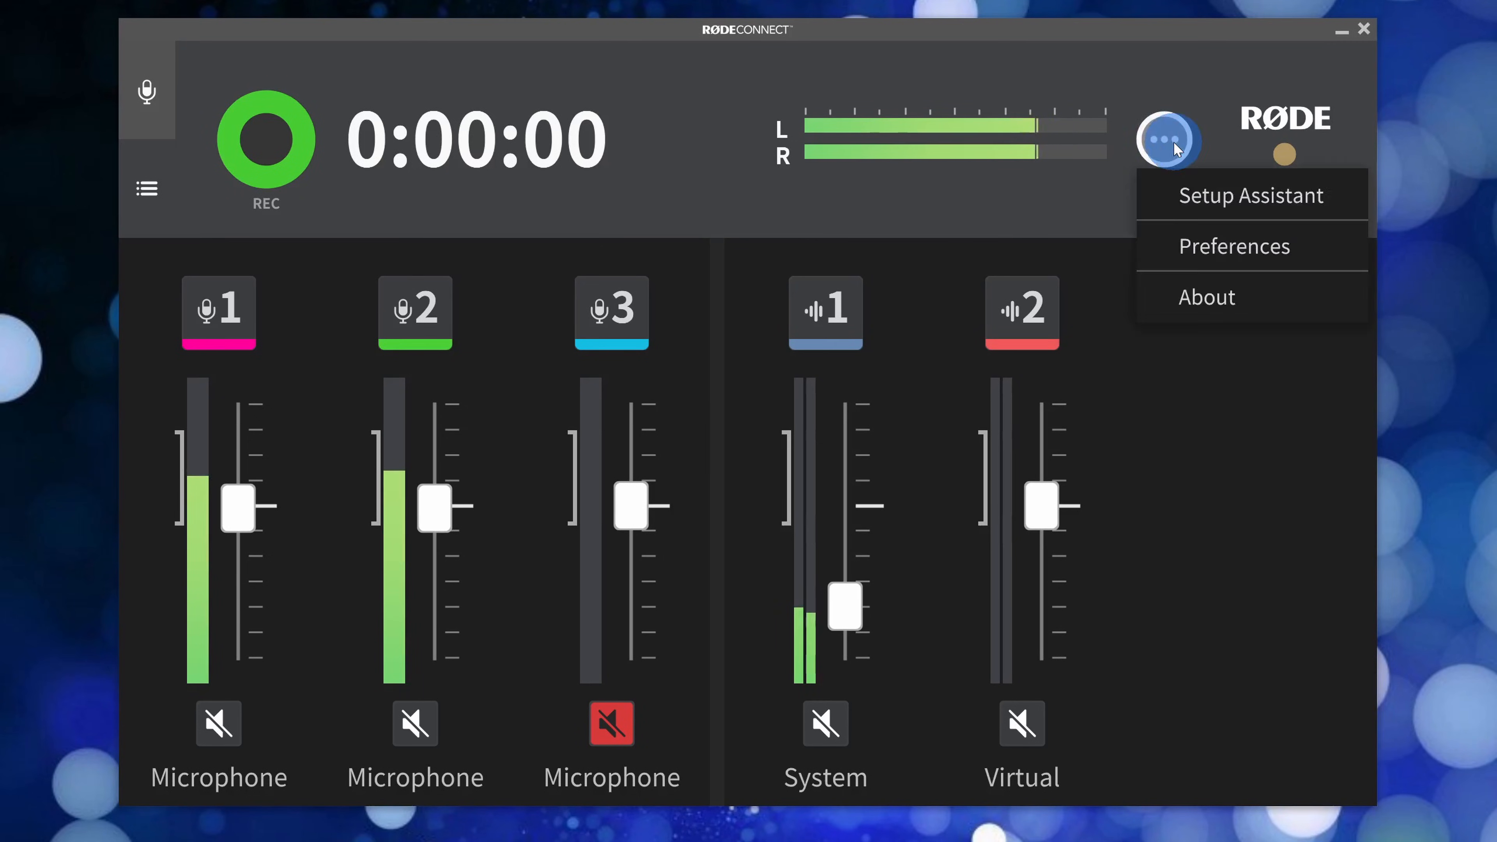
click(1301, 247)
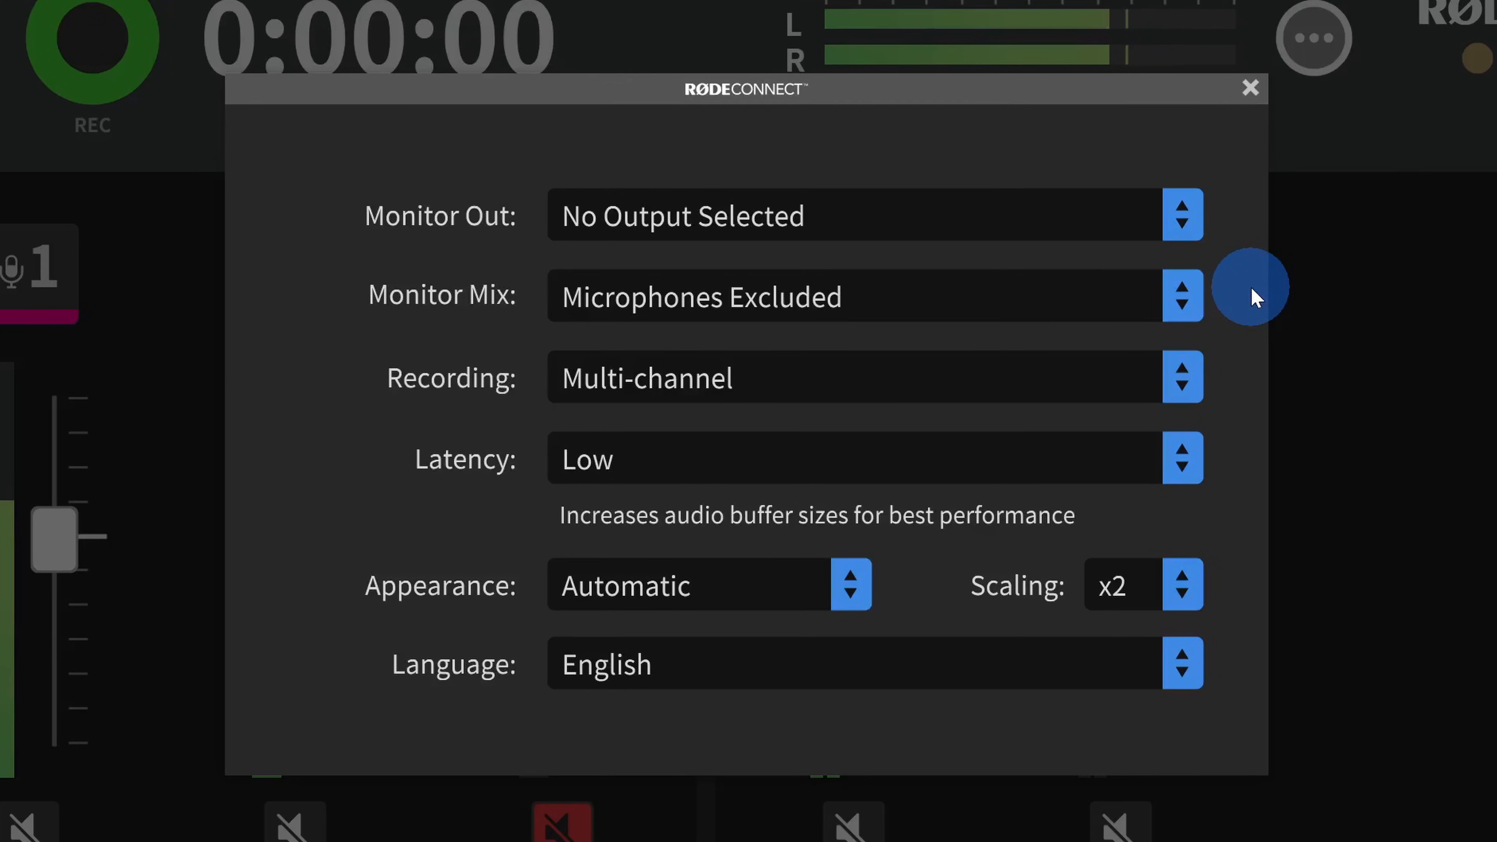
click(1112, 220)
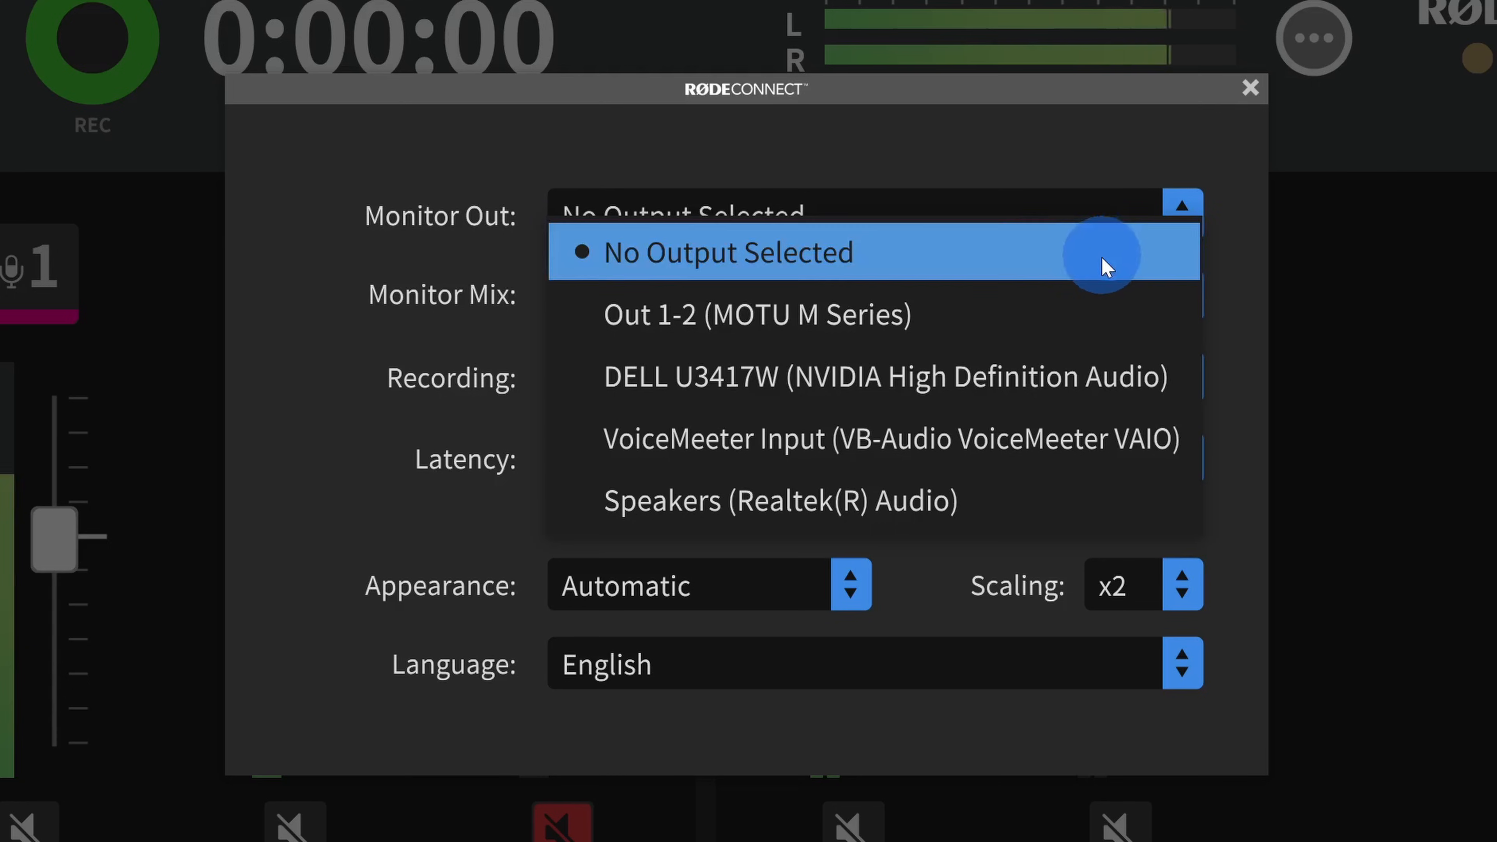
click(569, 154)
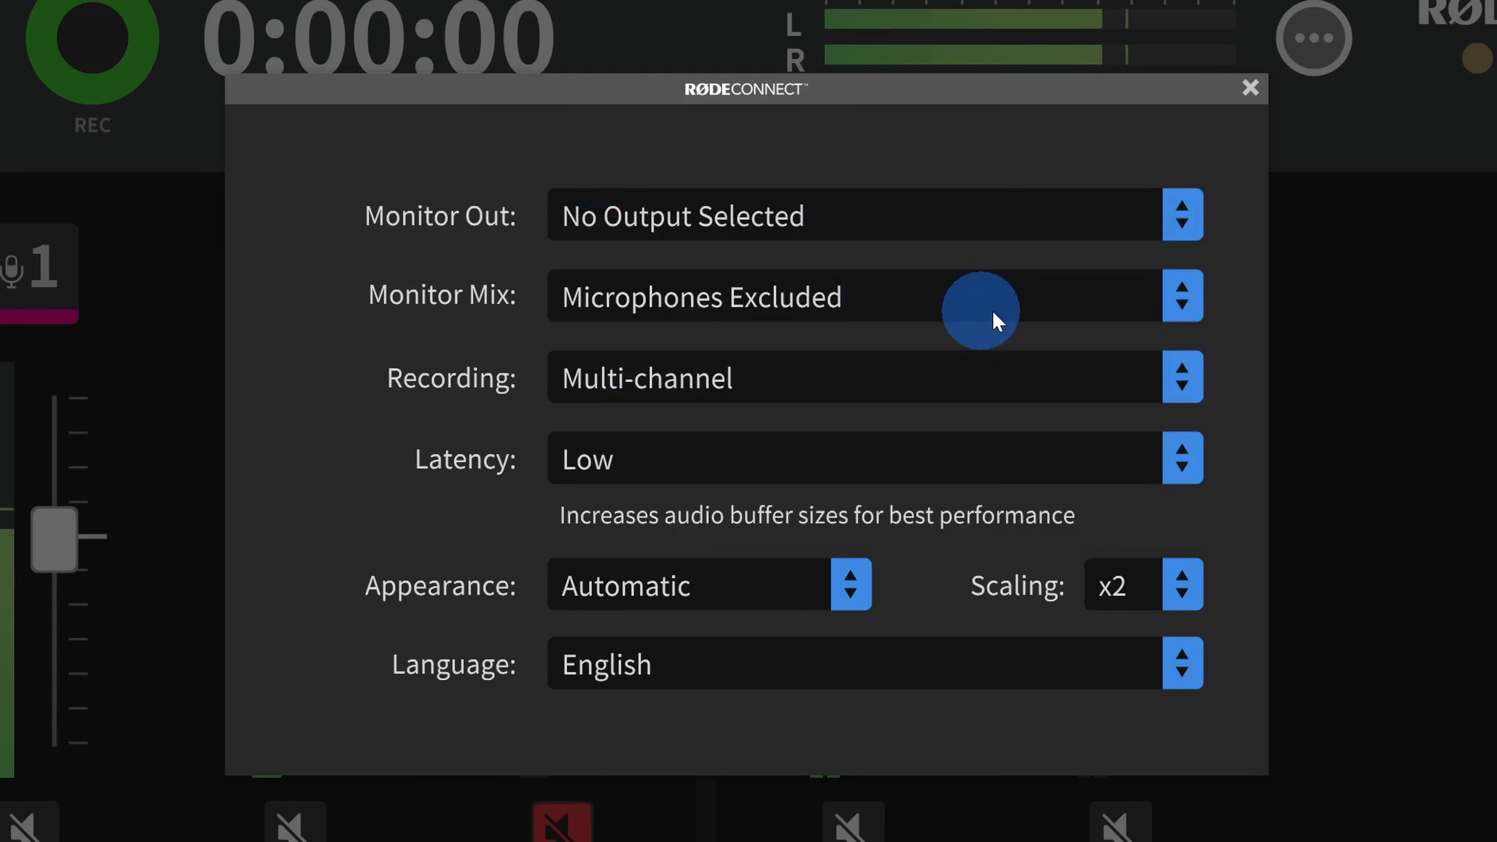
click(1002, 308)
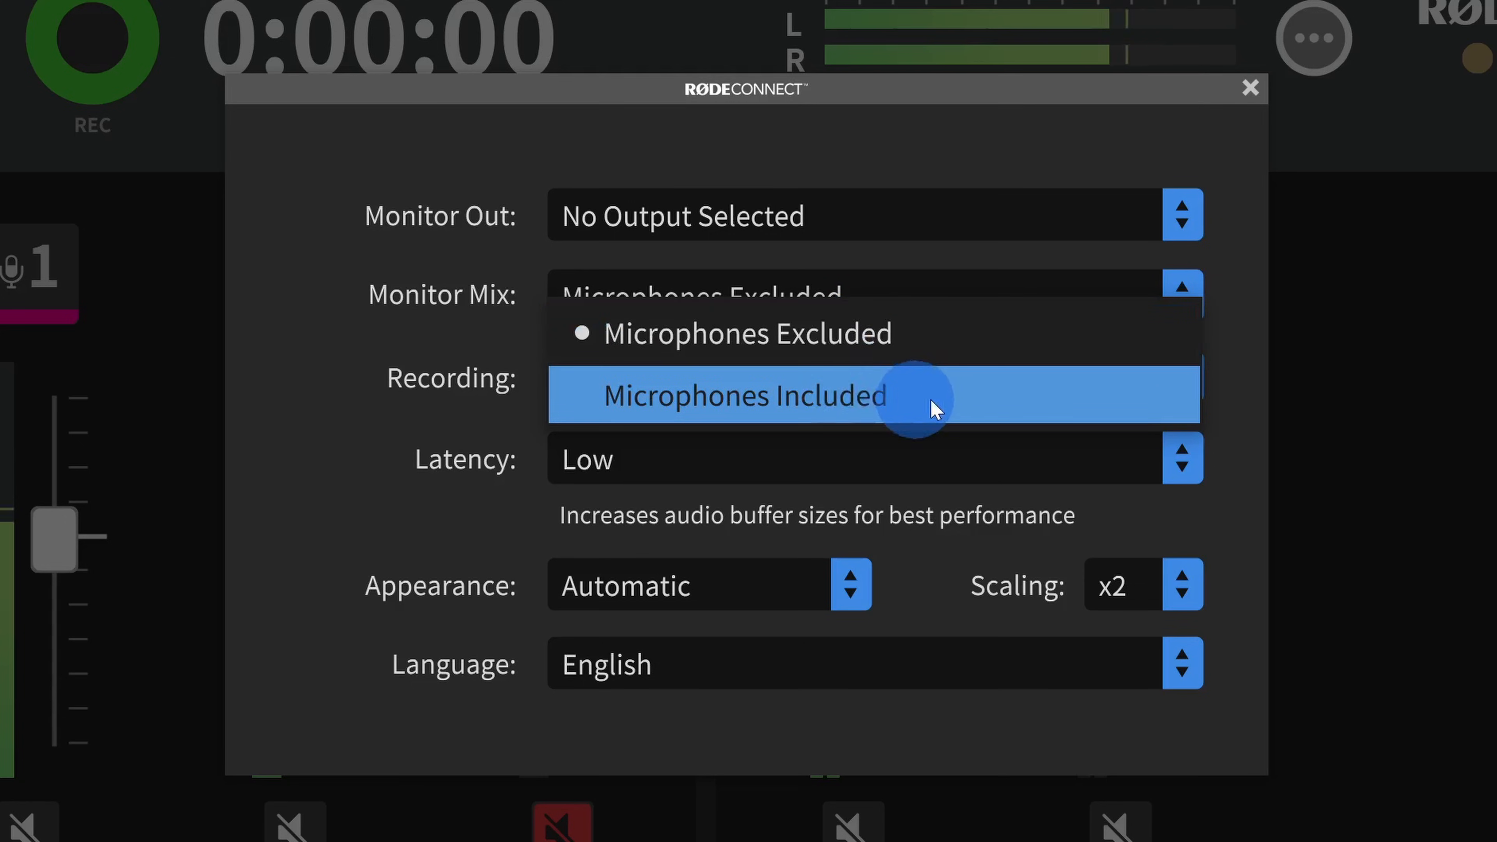
click(420, 295)
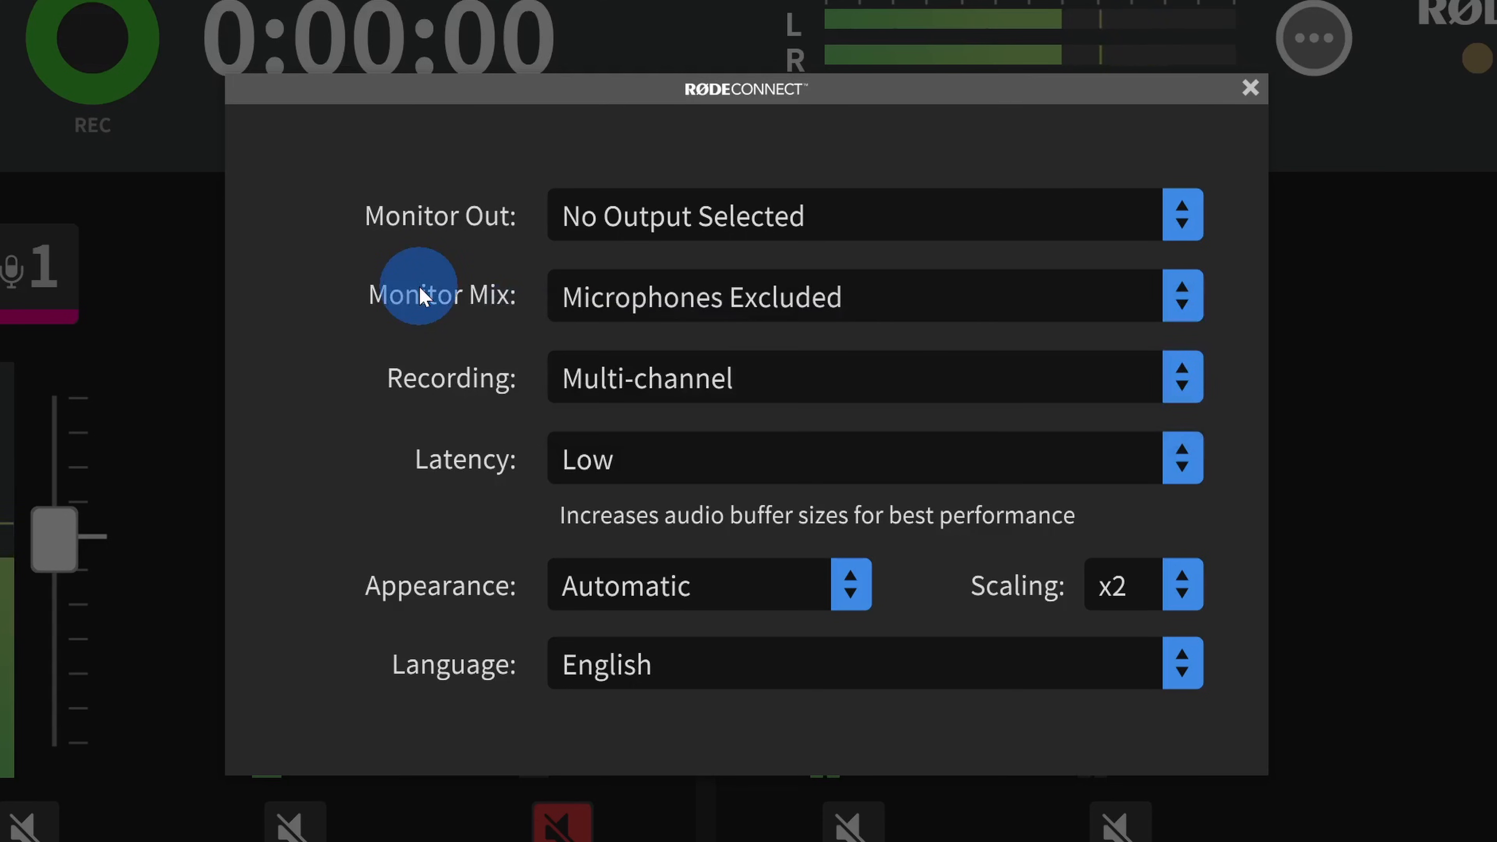
Choose Multi-channel as the Recording mode and close the preferences
click(1021, 362)
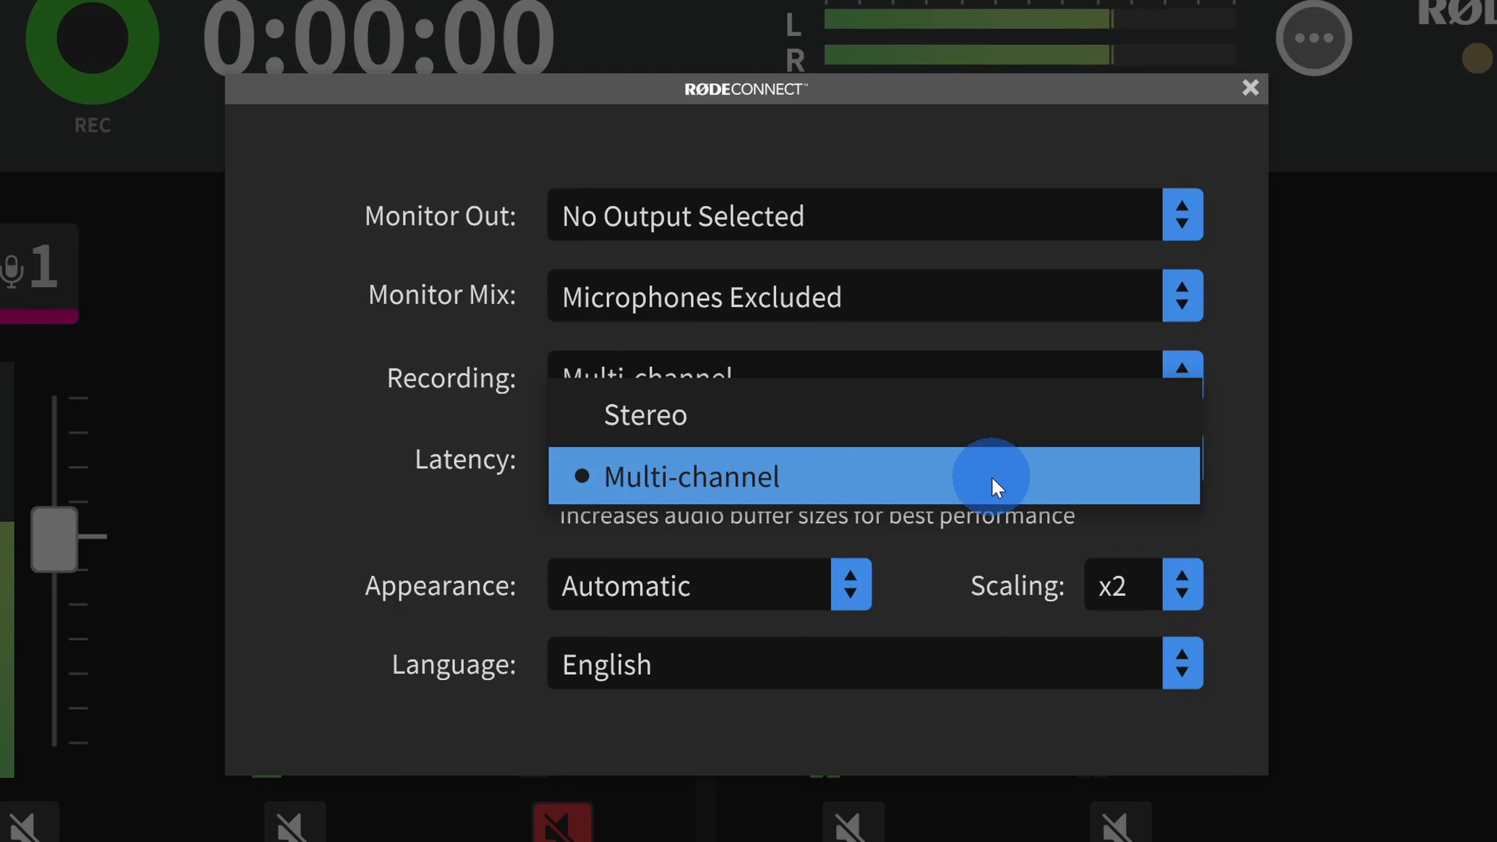
click(996, 487)
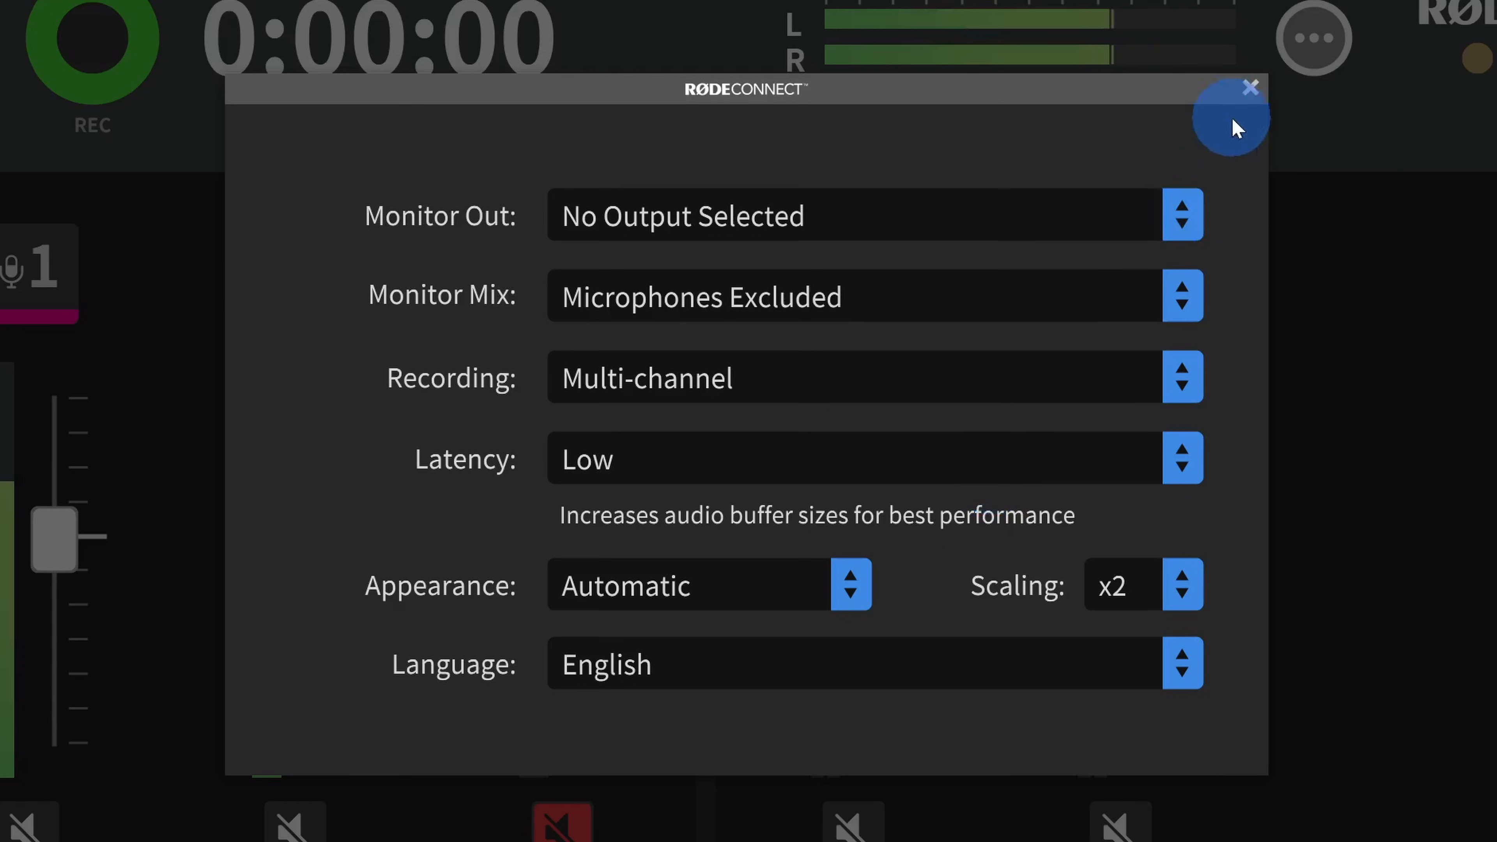
click(1249, 88)
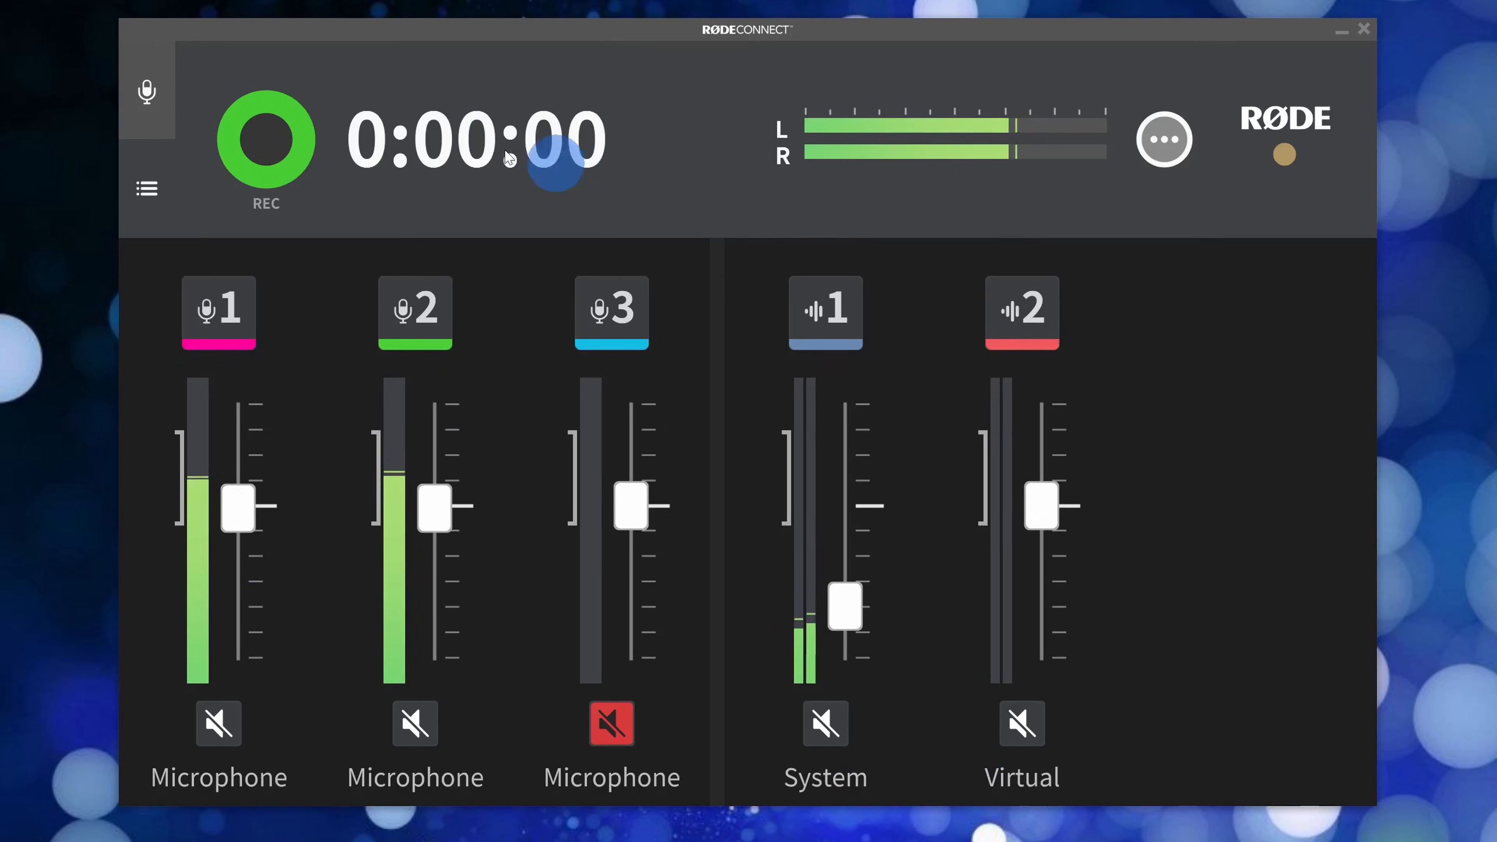
Record a short test of the current mix and stop the recording
click(268, 147)
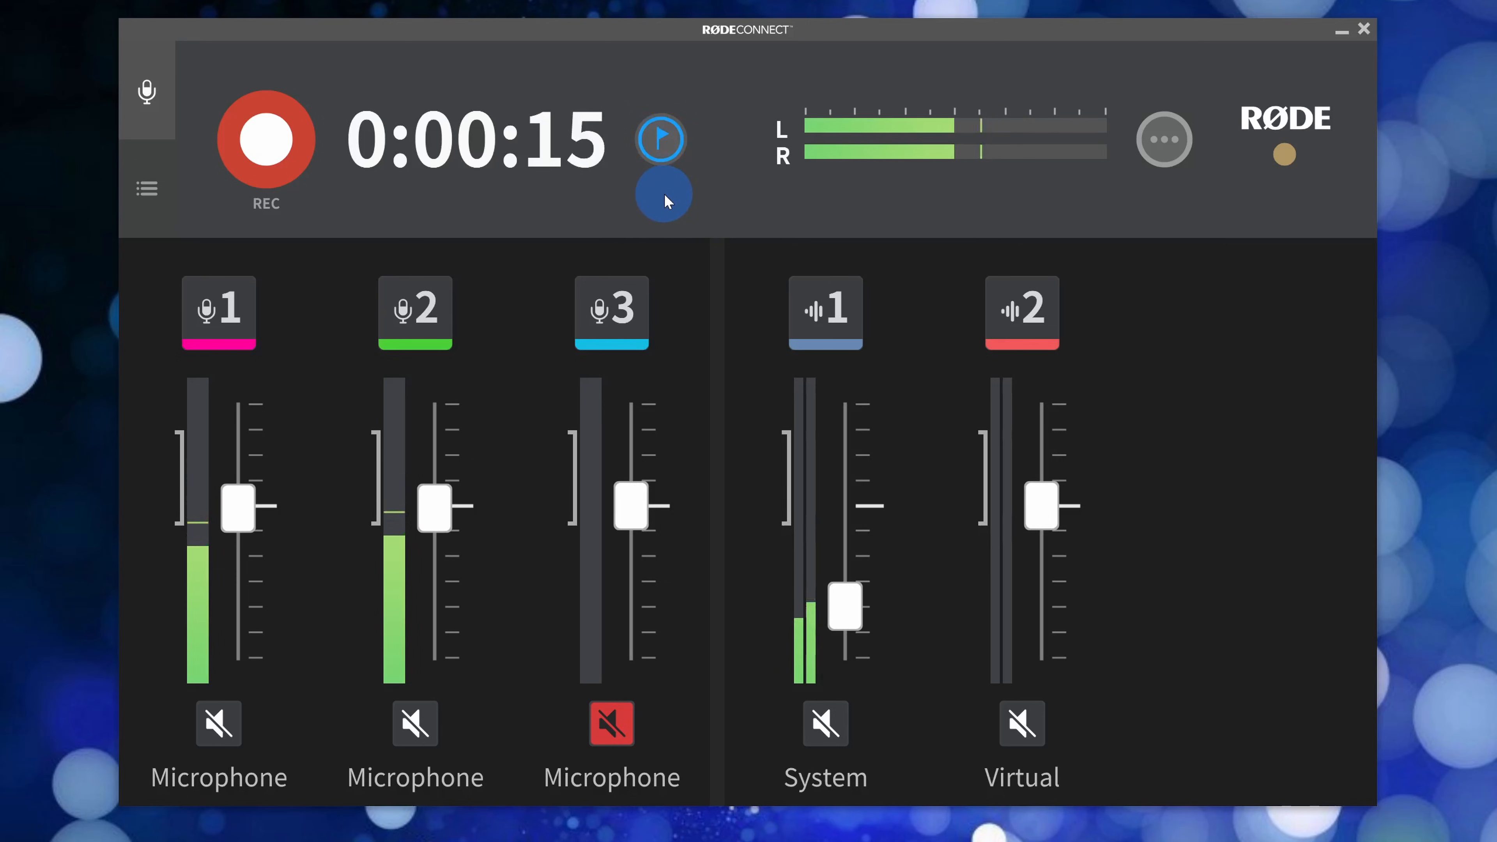
click(269, 142)
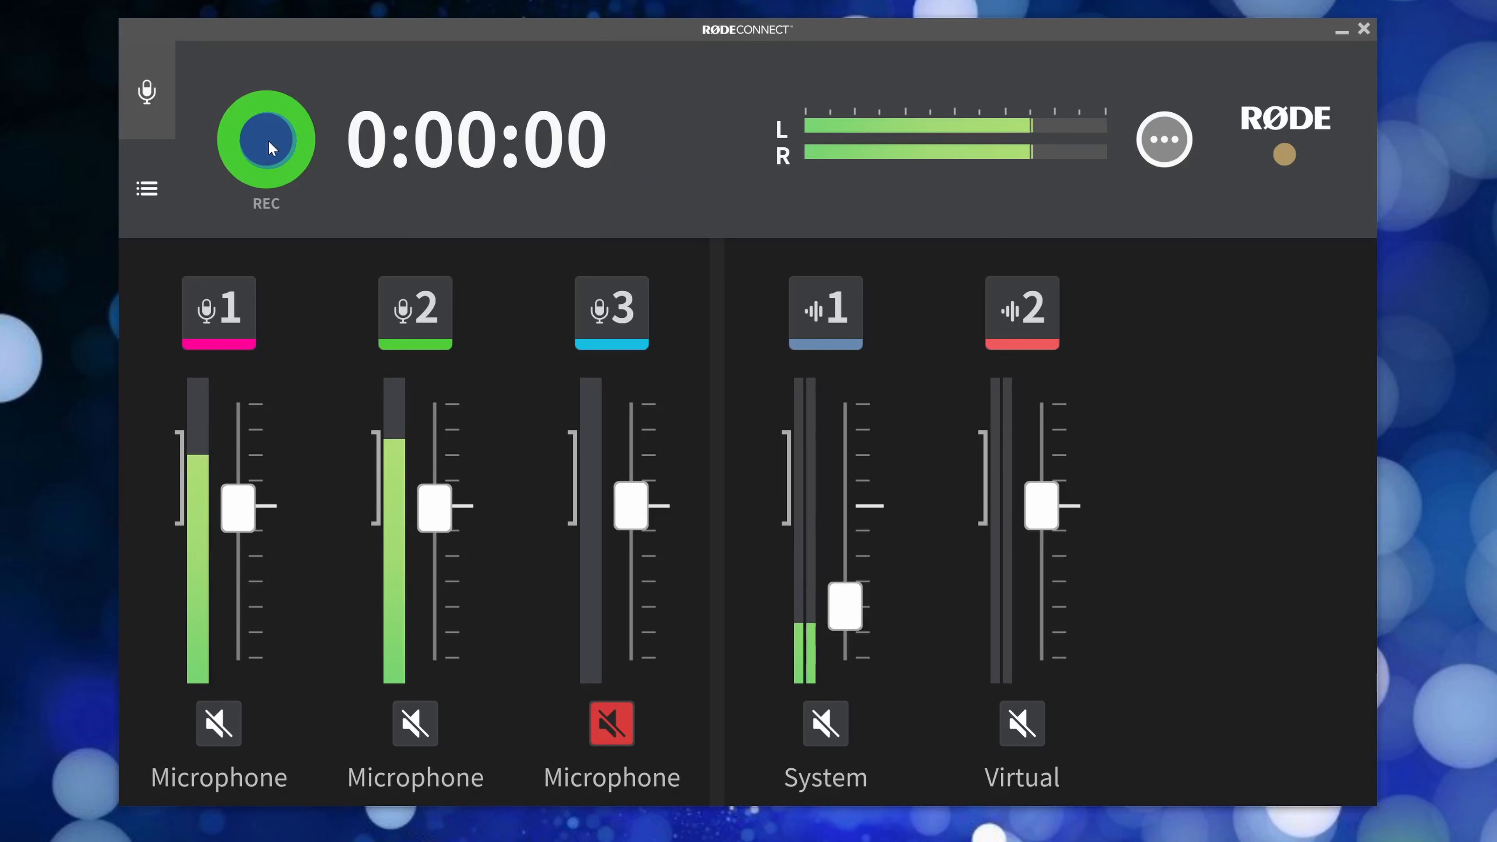
Open Recording 3 from the saved recordings and scrub its waveform to about 5 seconds
click(148, 190)
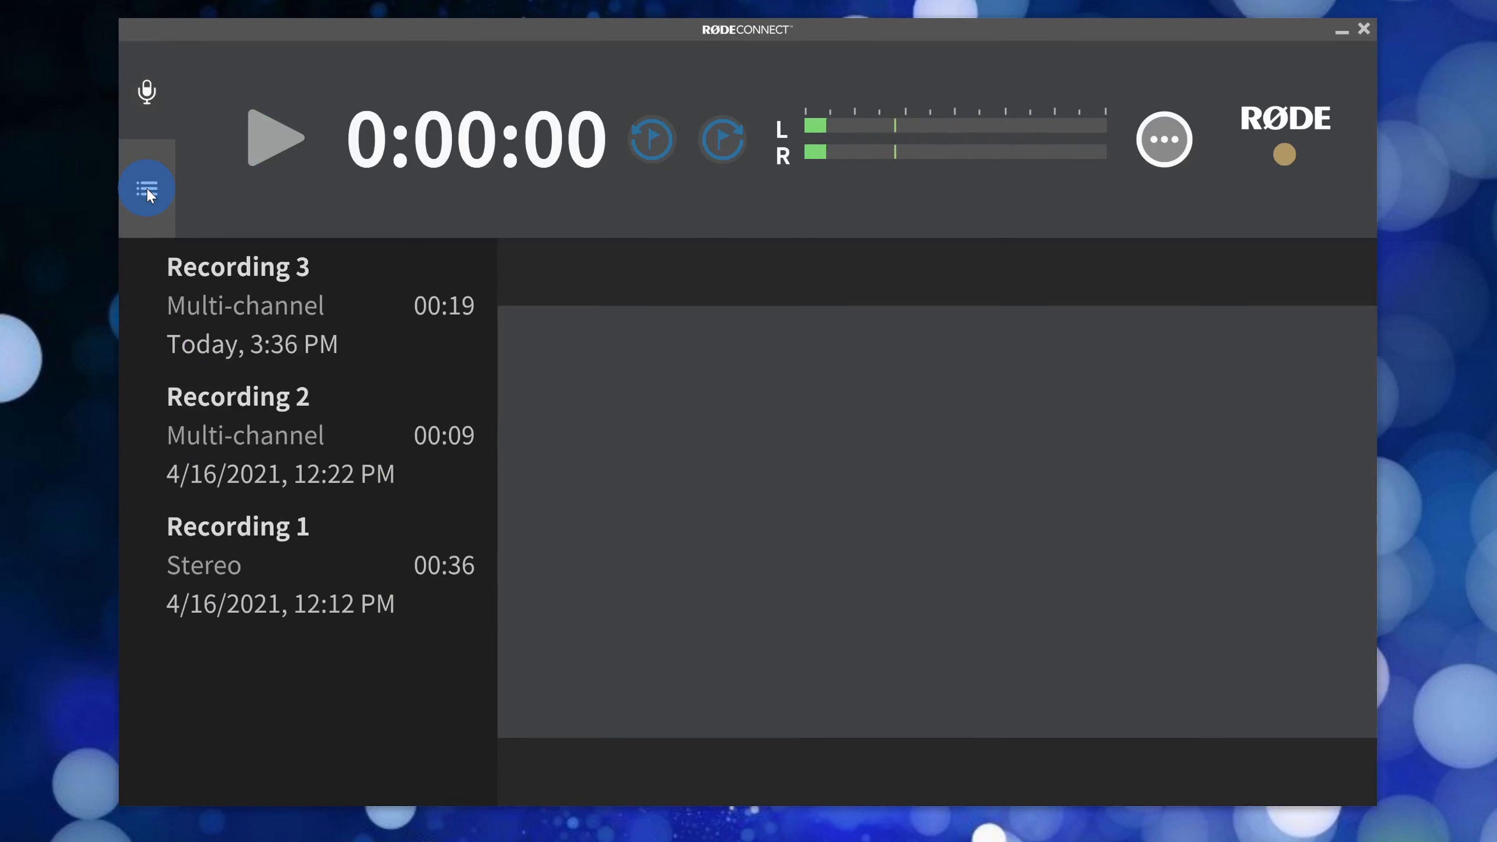
click(322, 277)
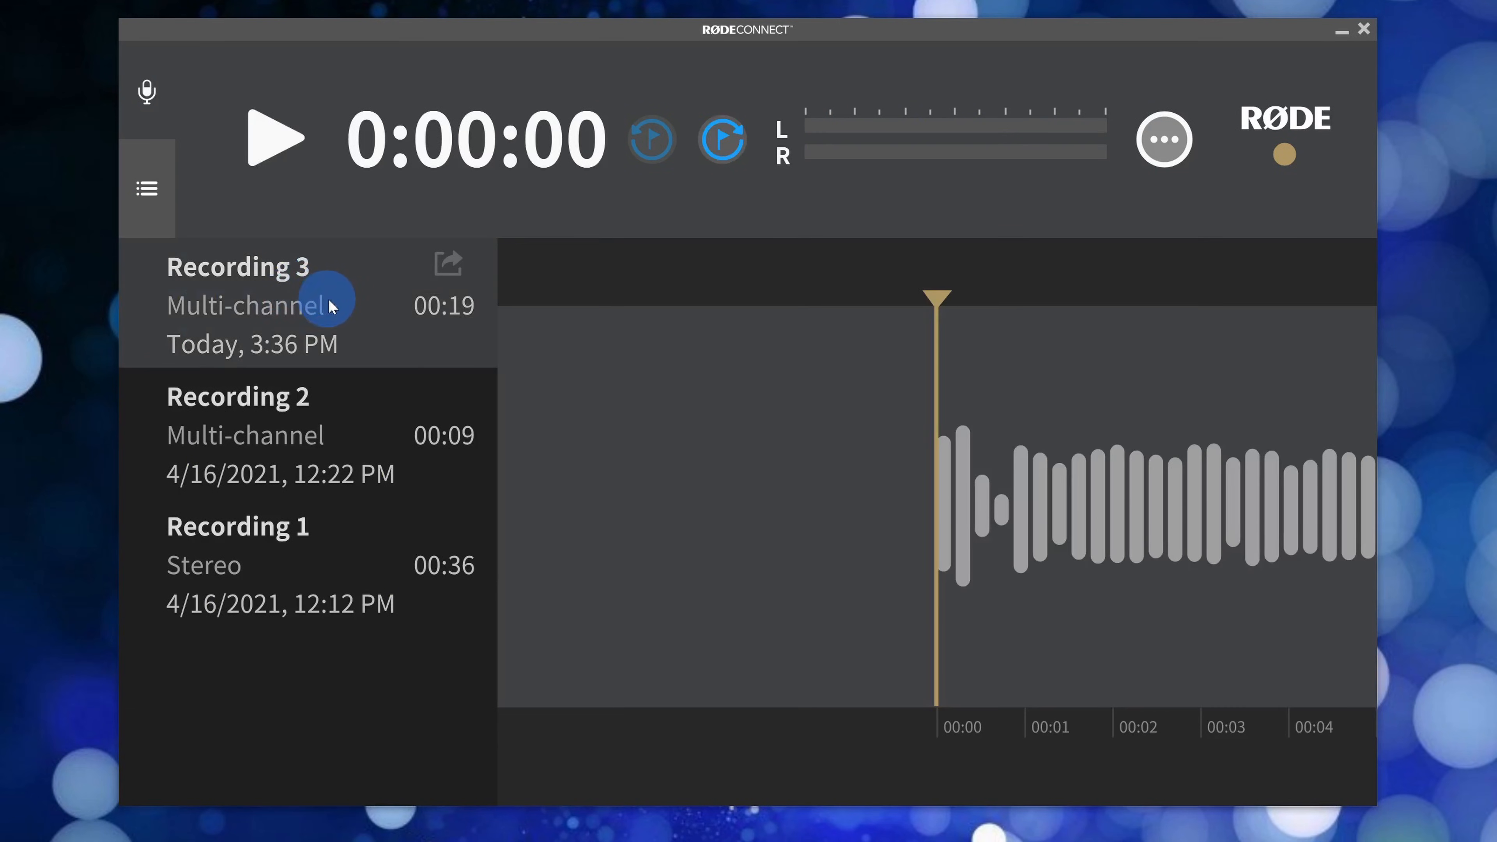
drag(1259, 451, 652, 458)
drag(836, 445, 1018, 434)
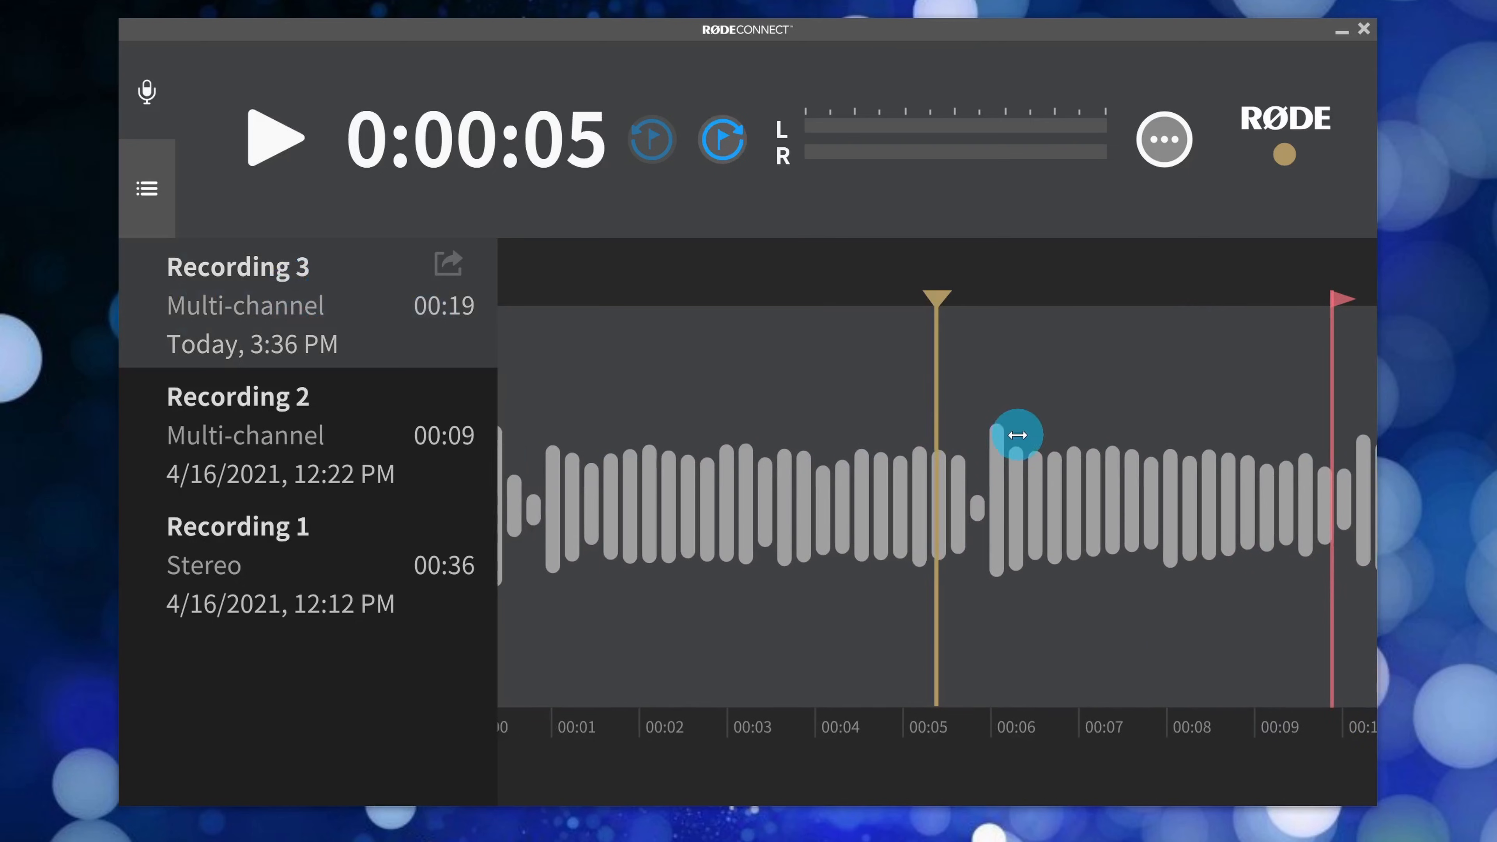
Jump forward through Recording 3's markers and scrub the playhead to about 16 seconds
click(727, 140)
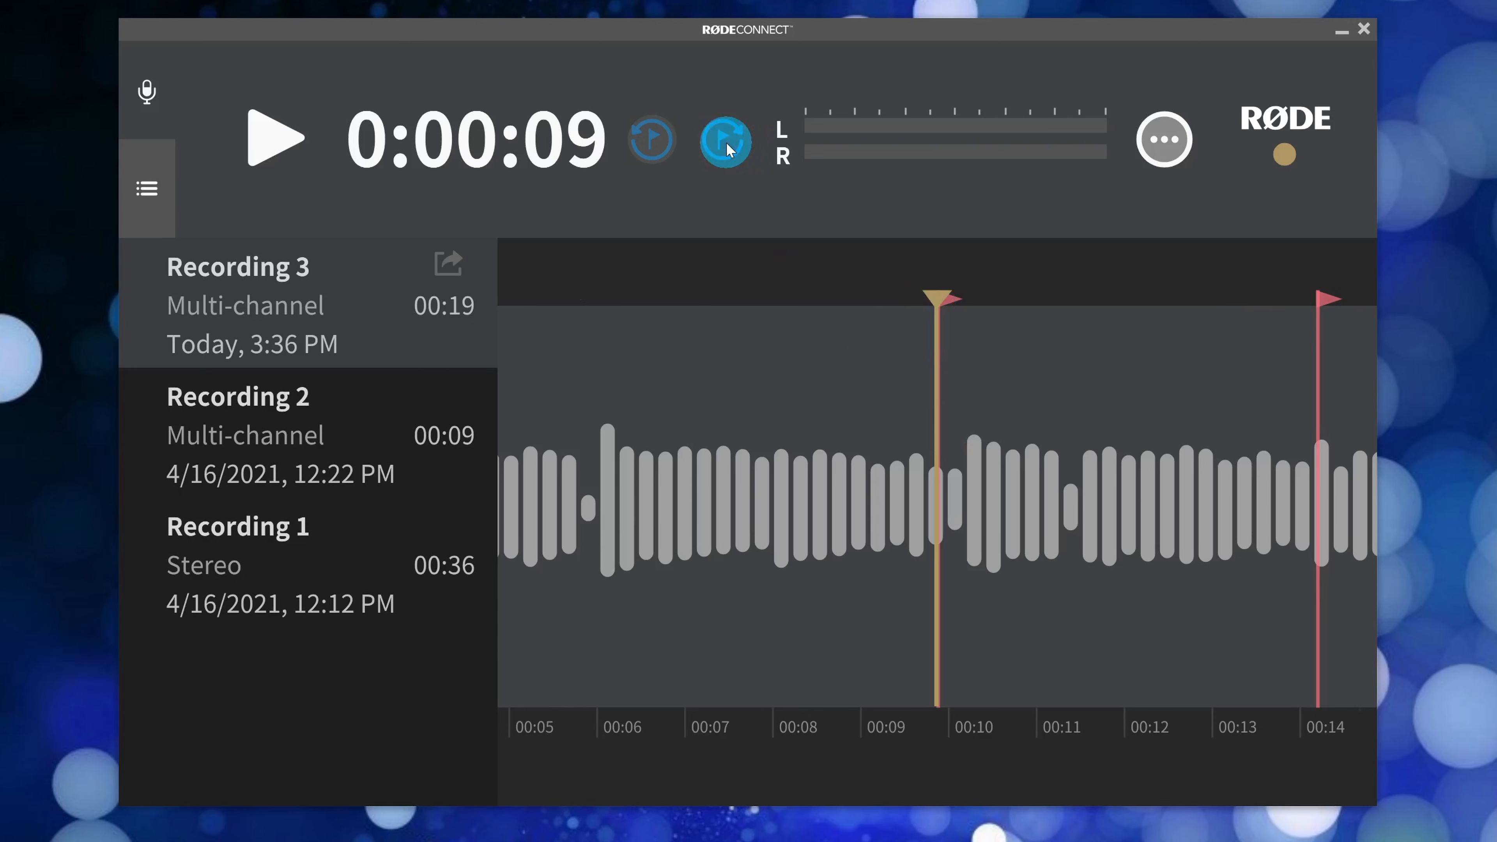
click(727, 140)
drag(938, 403, 665, 418)
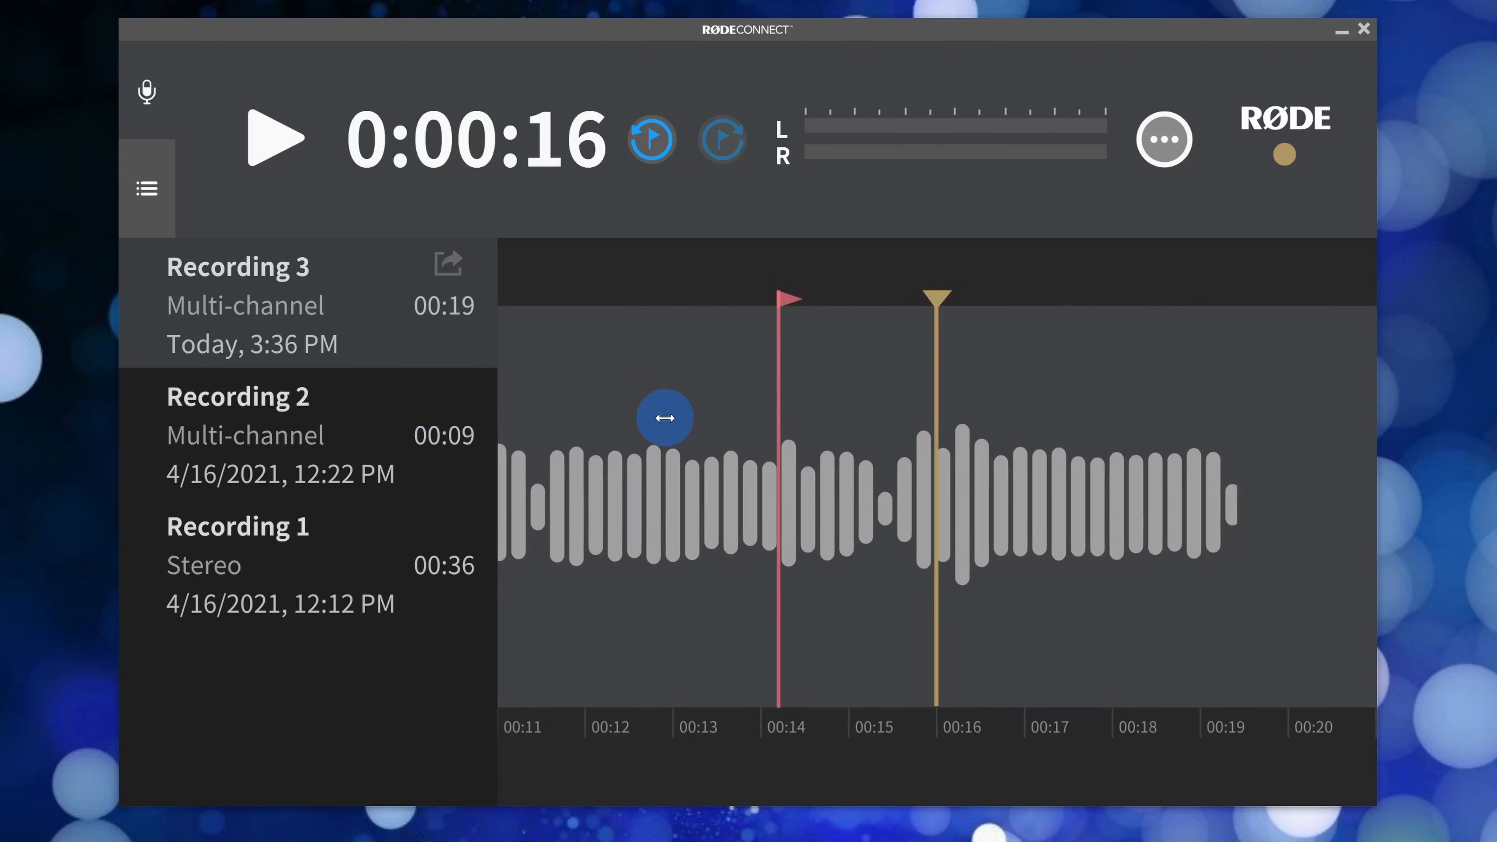
click(320, 162)
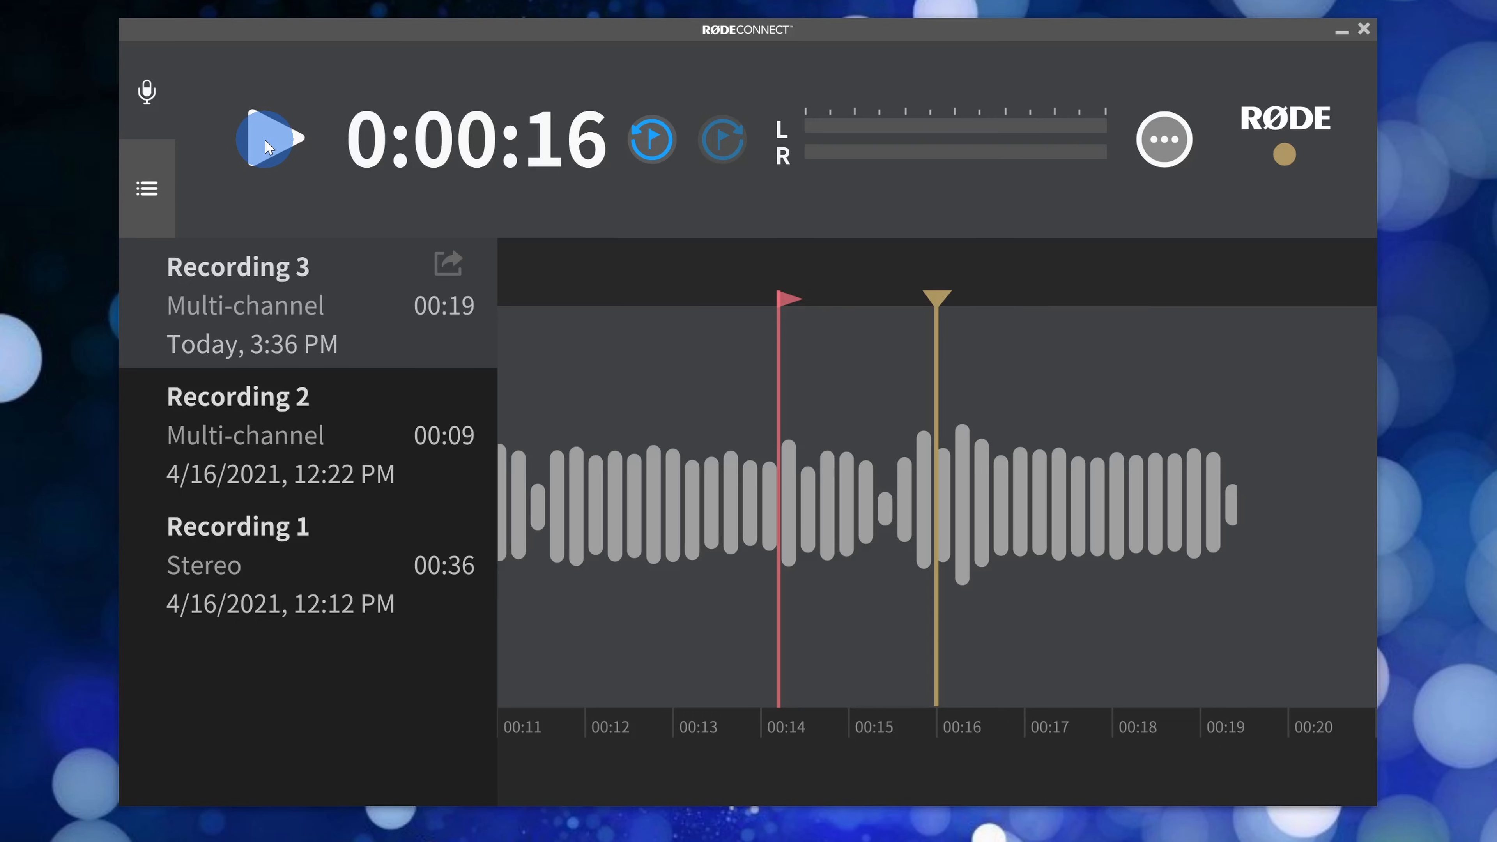
Open Recording 3's export options and examine the available file formats and platform presets
click(450, 266)
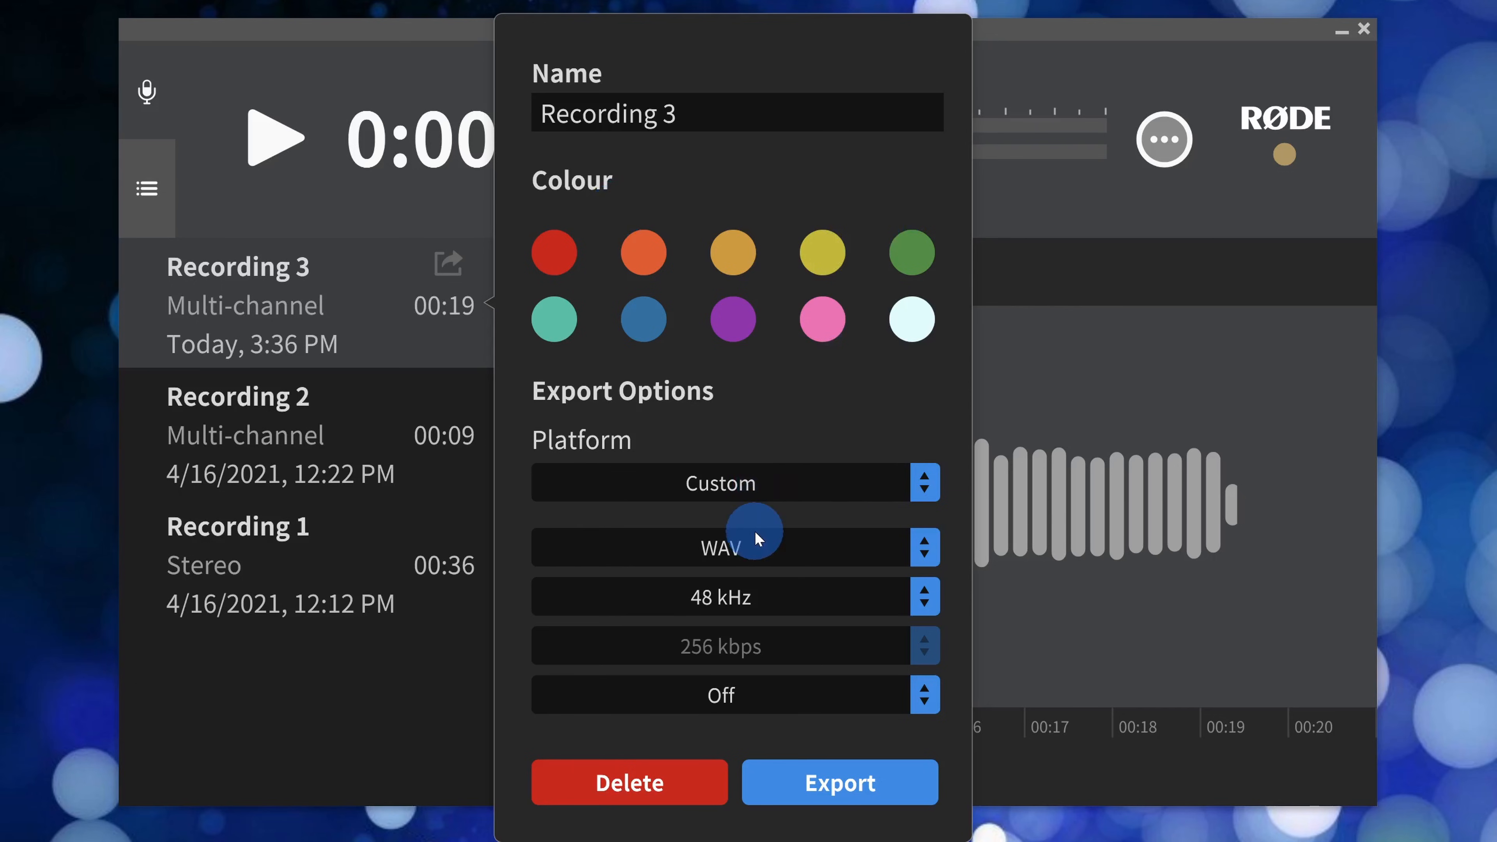
click(670, 547)
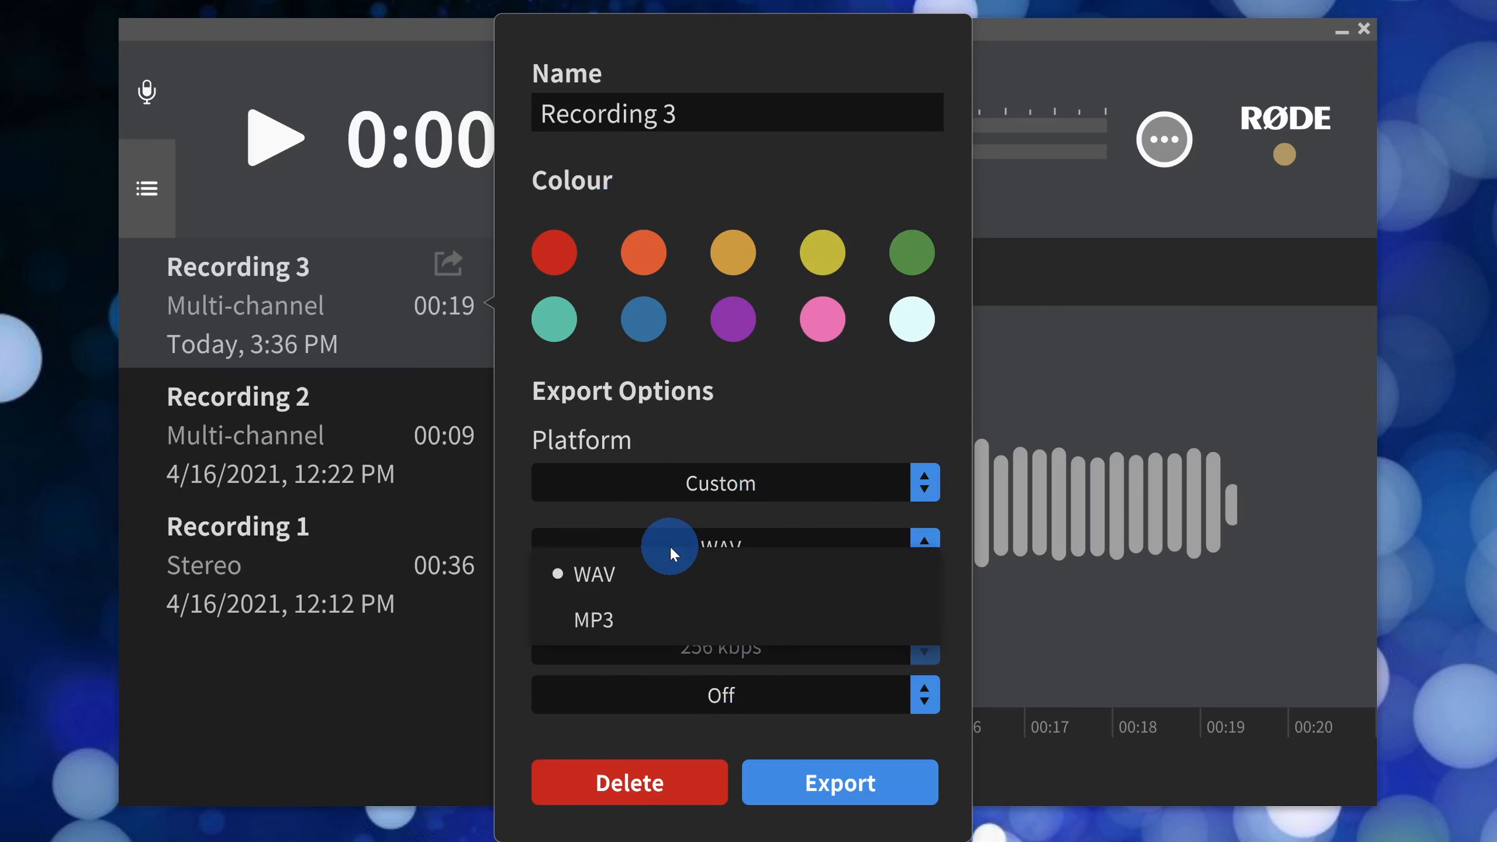
click(717, 542)
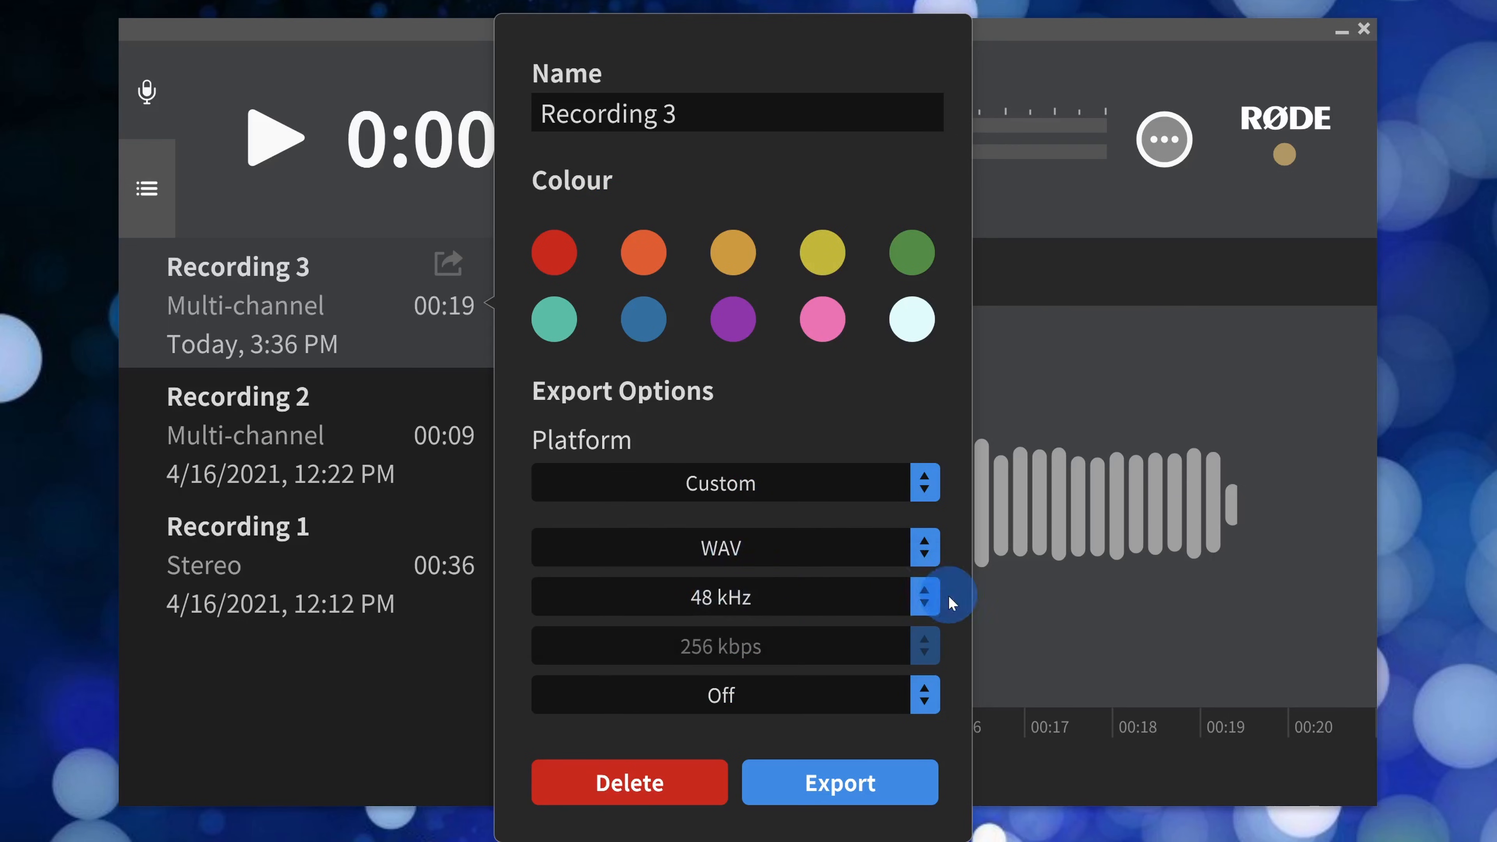
click(836, 503)
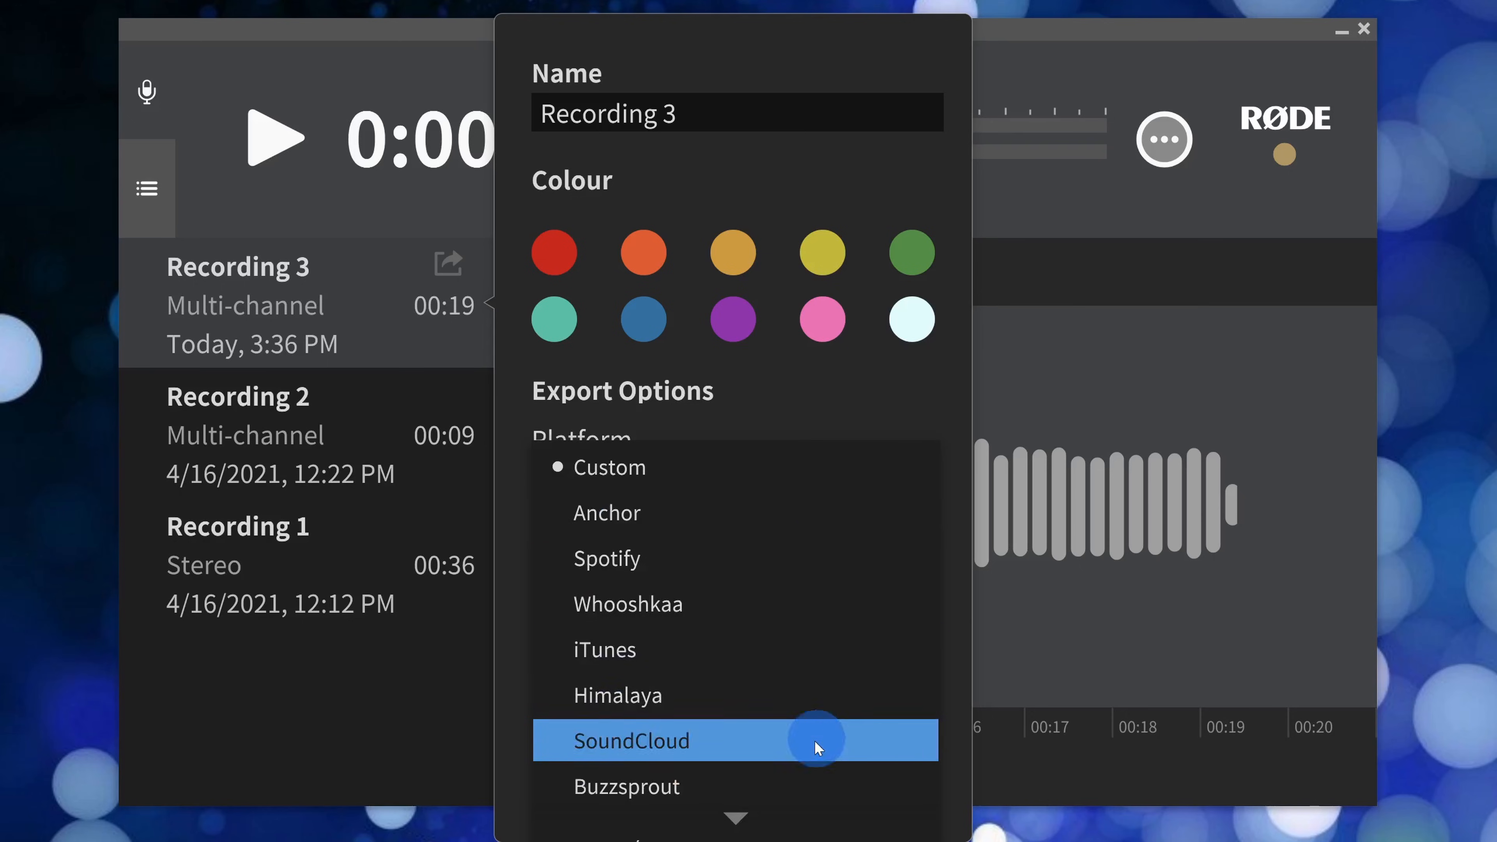
mouse_move(731, 817)
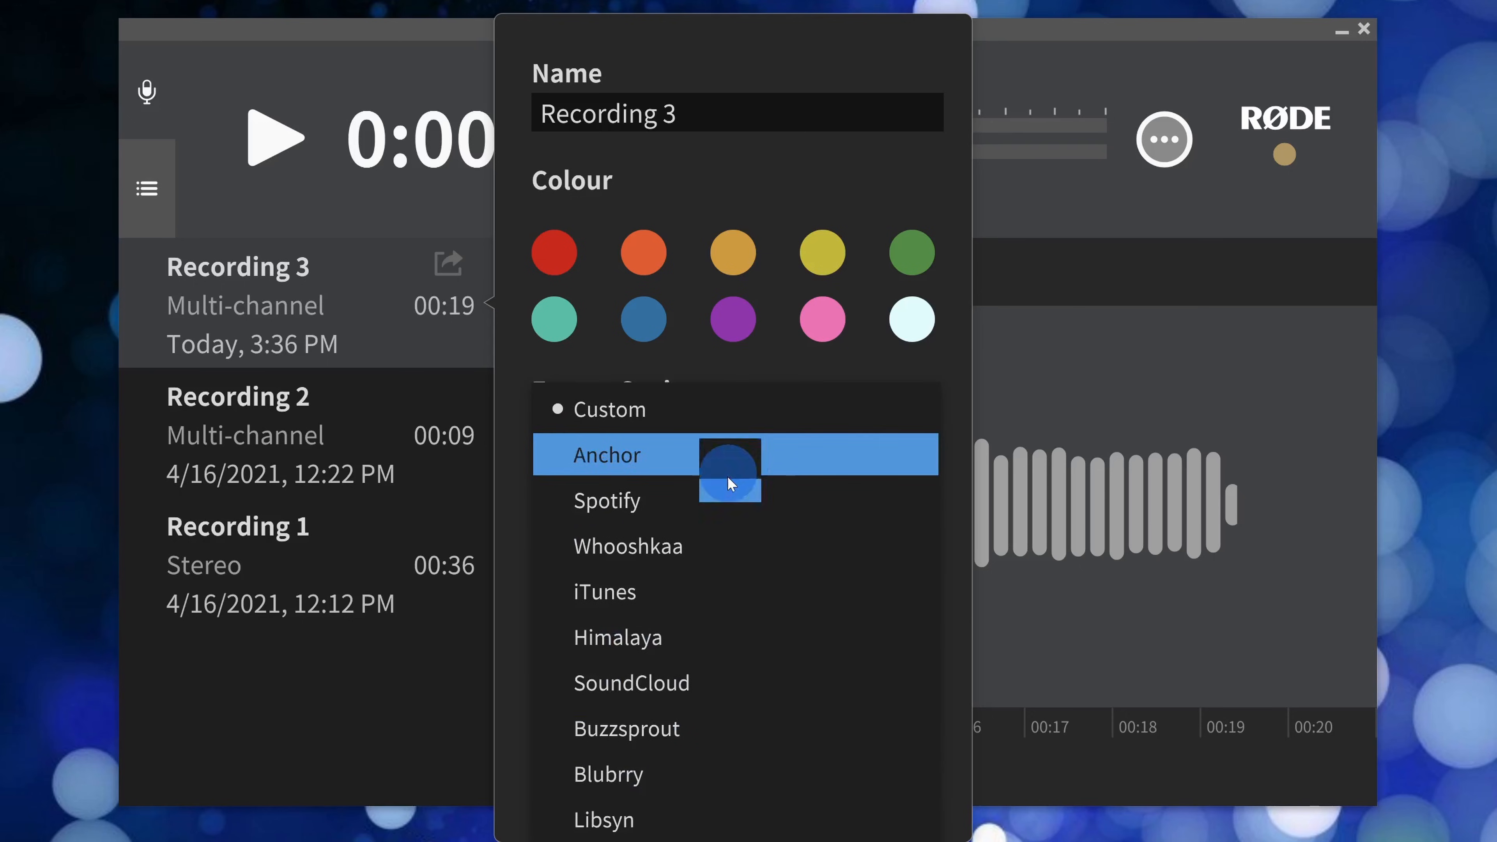
click(725, 485)
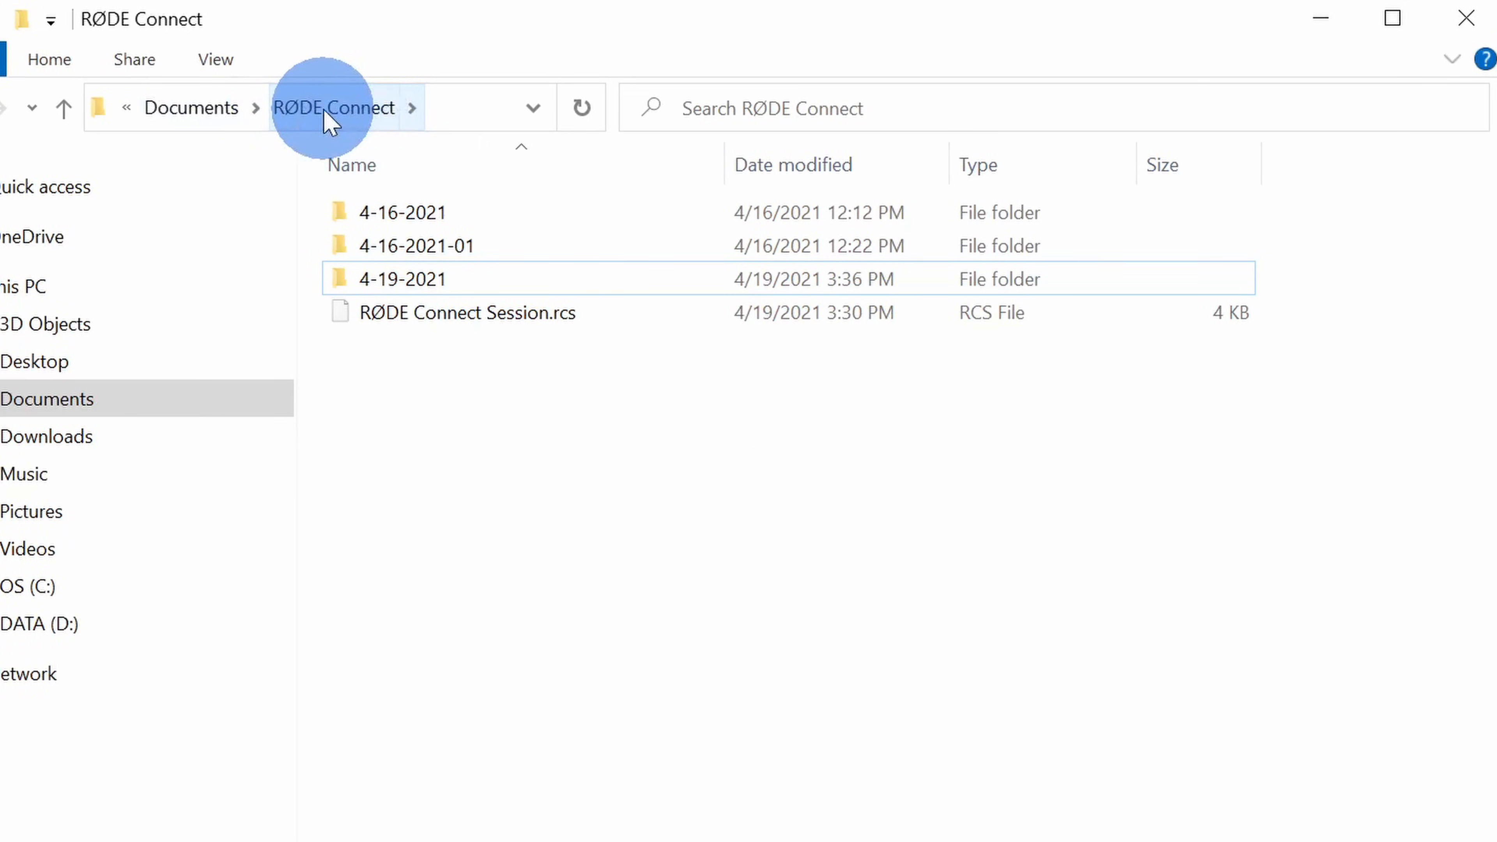
In File Explorer, open the 4-19-2021 folder inside Documents > RØDE Connect and inspect the StereoMix file
mouse_move(470, 279)
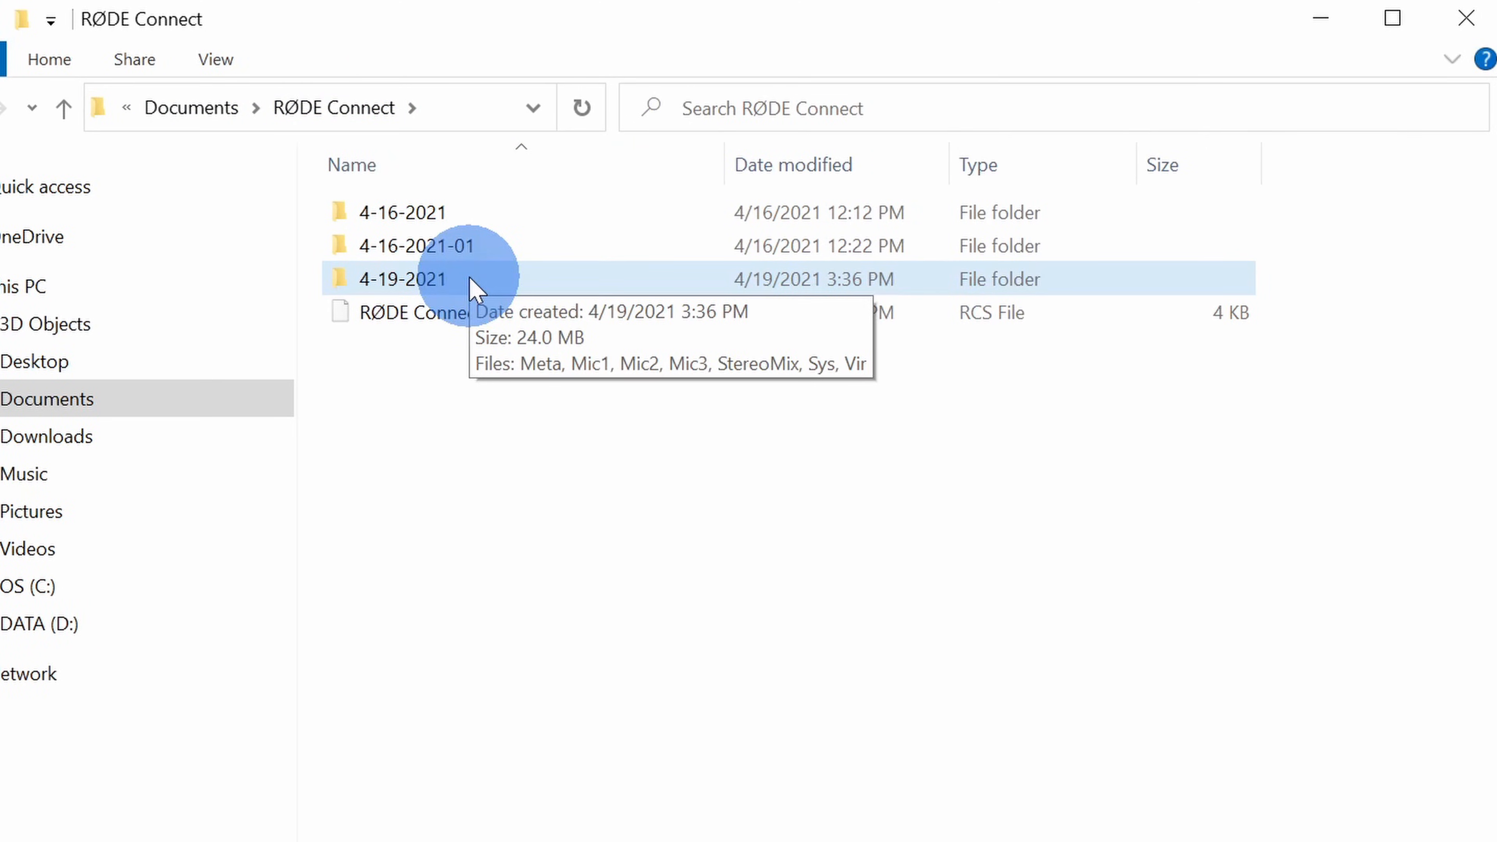
double_click(472, 282)
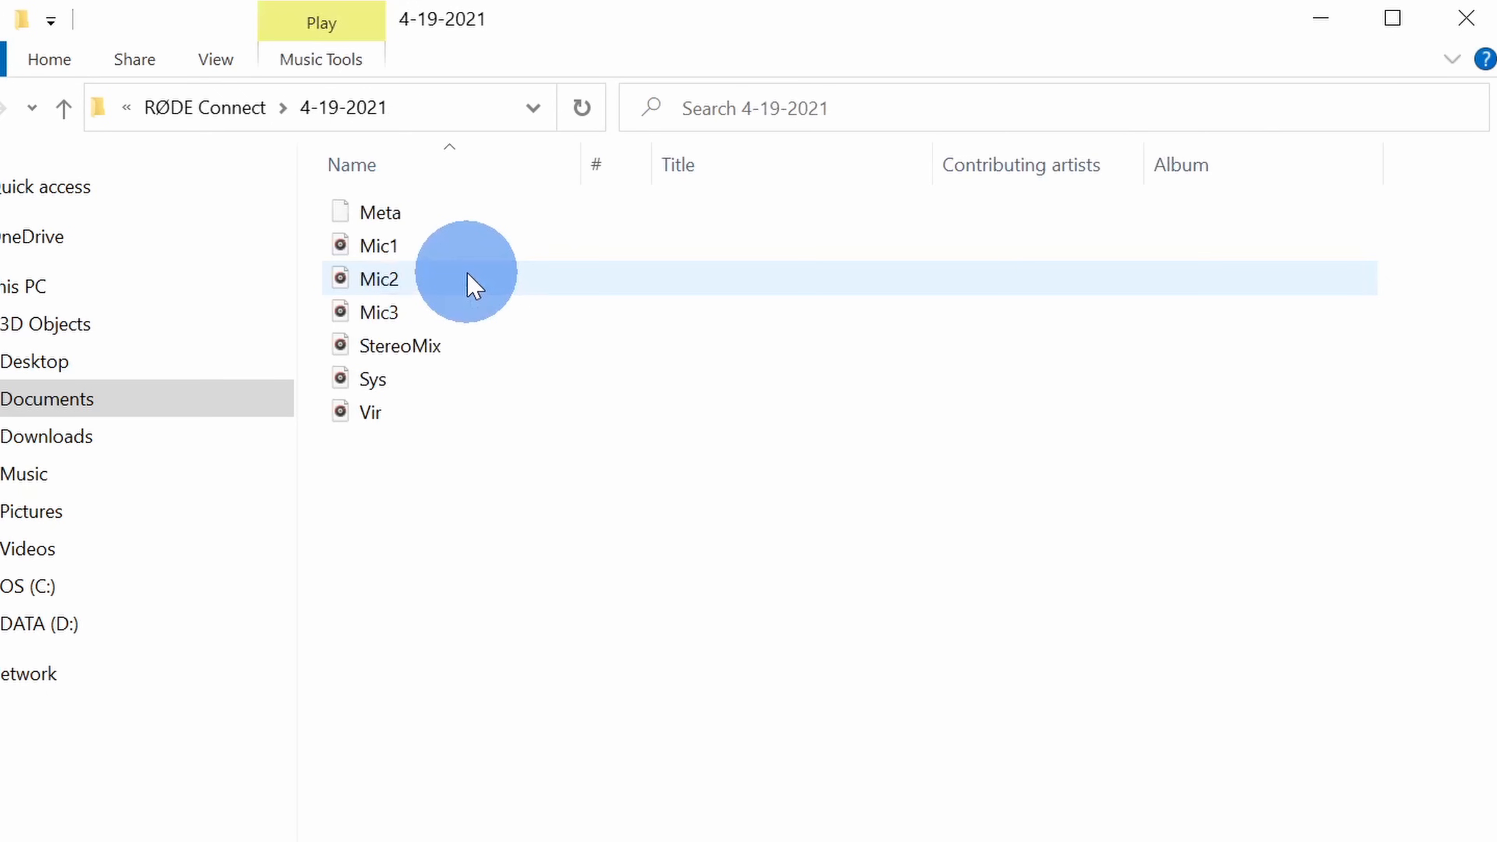
click(507, 354)
mouse_move(507, 347)
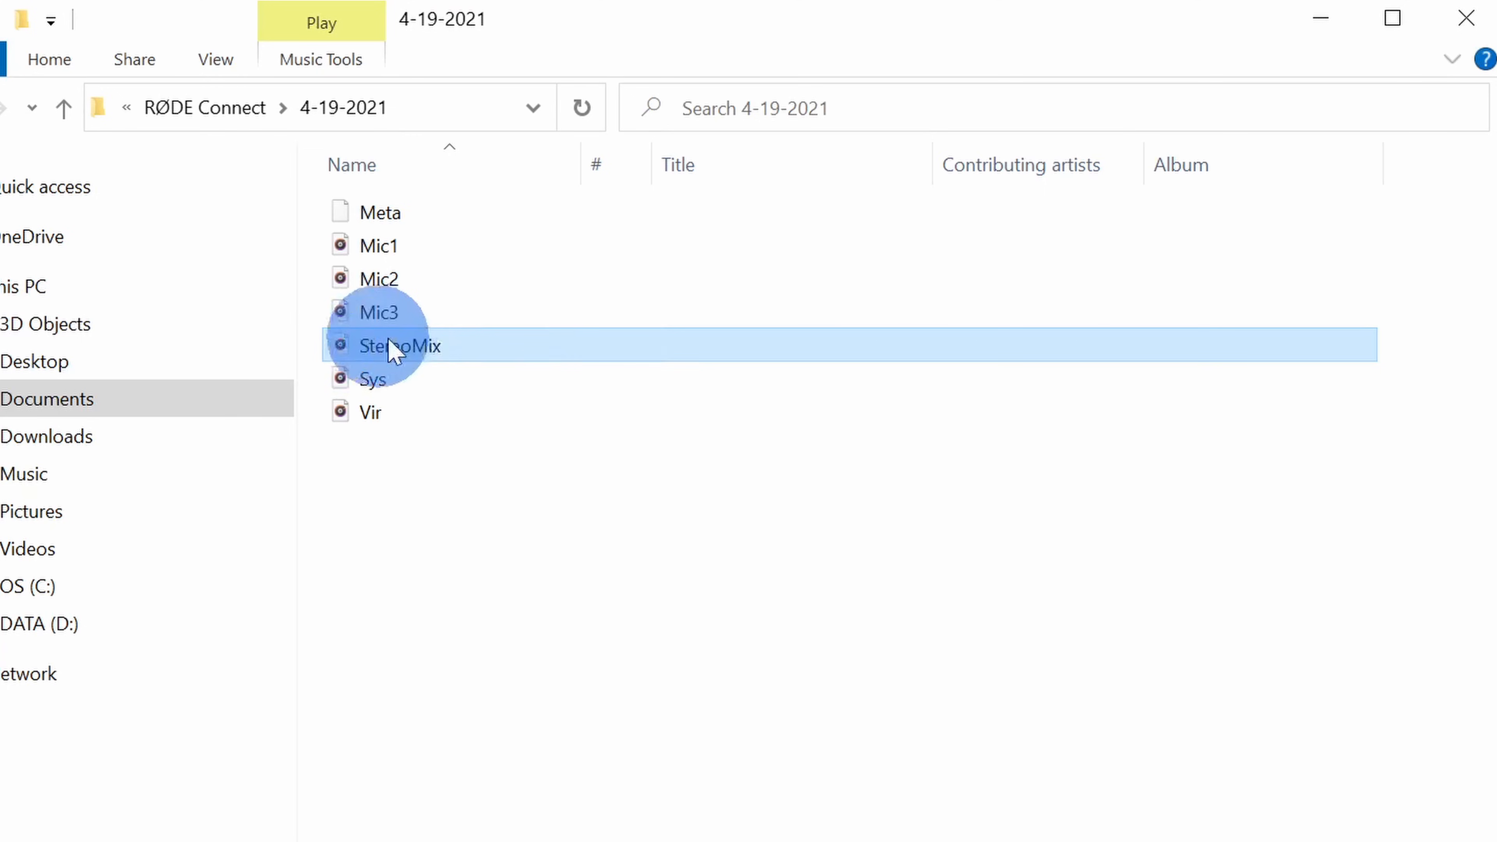
mouse_move(433, 351)
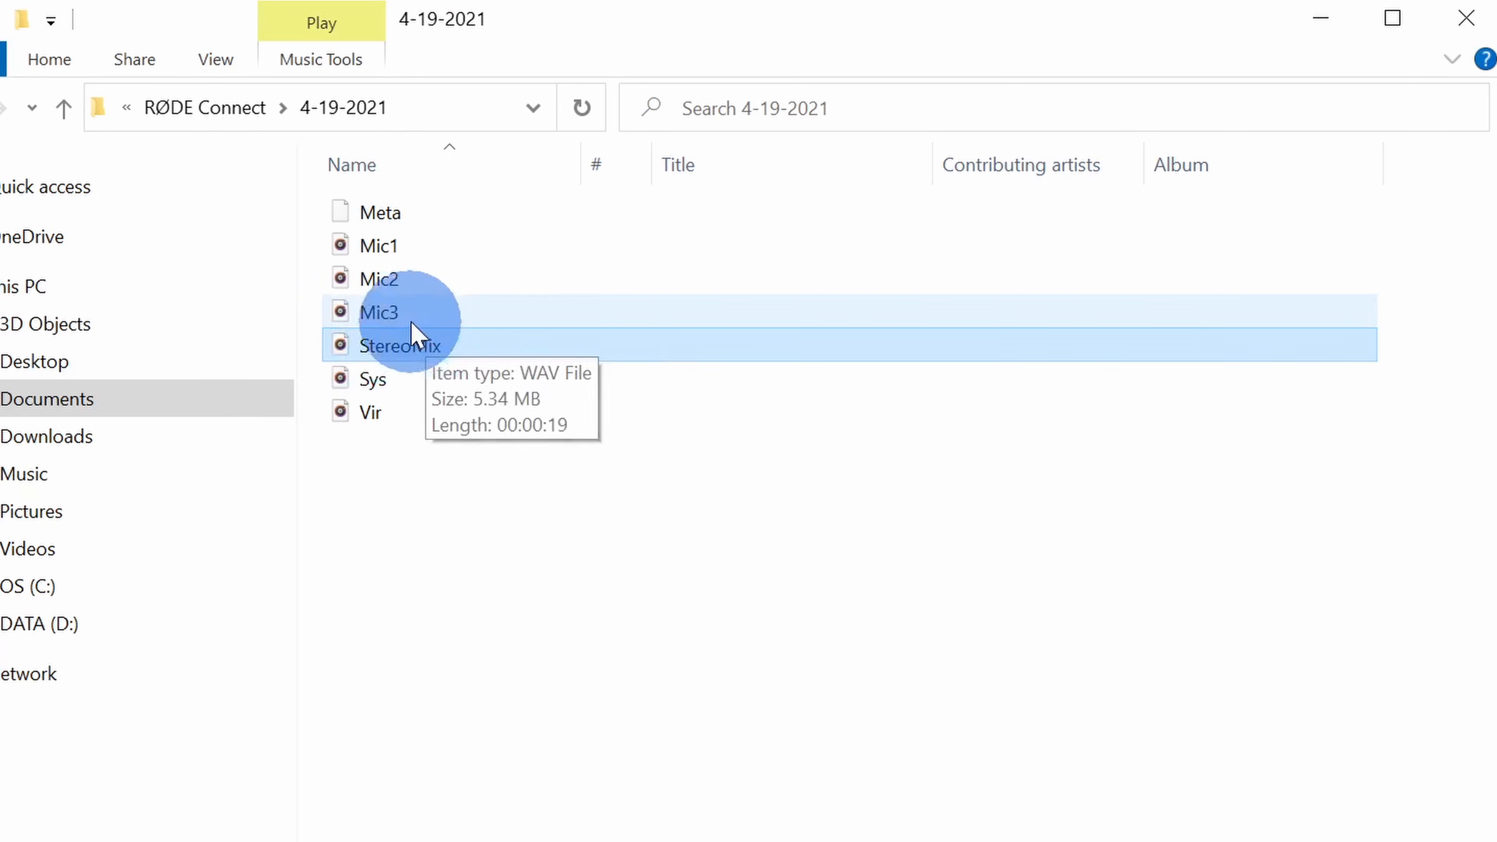
Select the individual track files Mic1, Mic2, Mic3, Sys and Vir together
click(431, 258)
shift+click(433, 323)
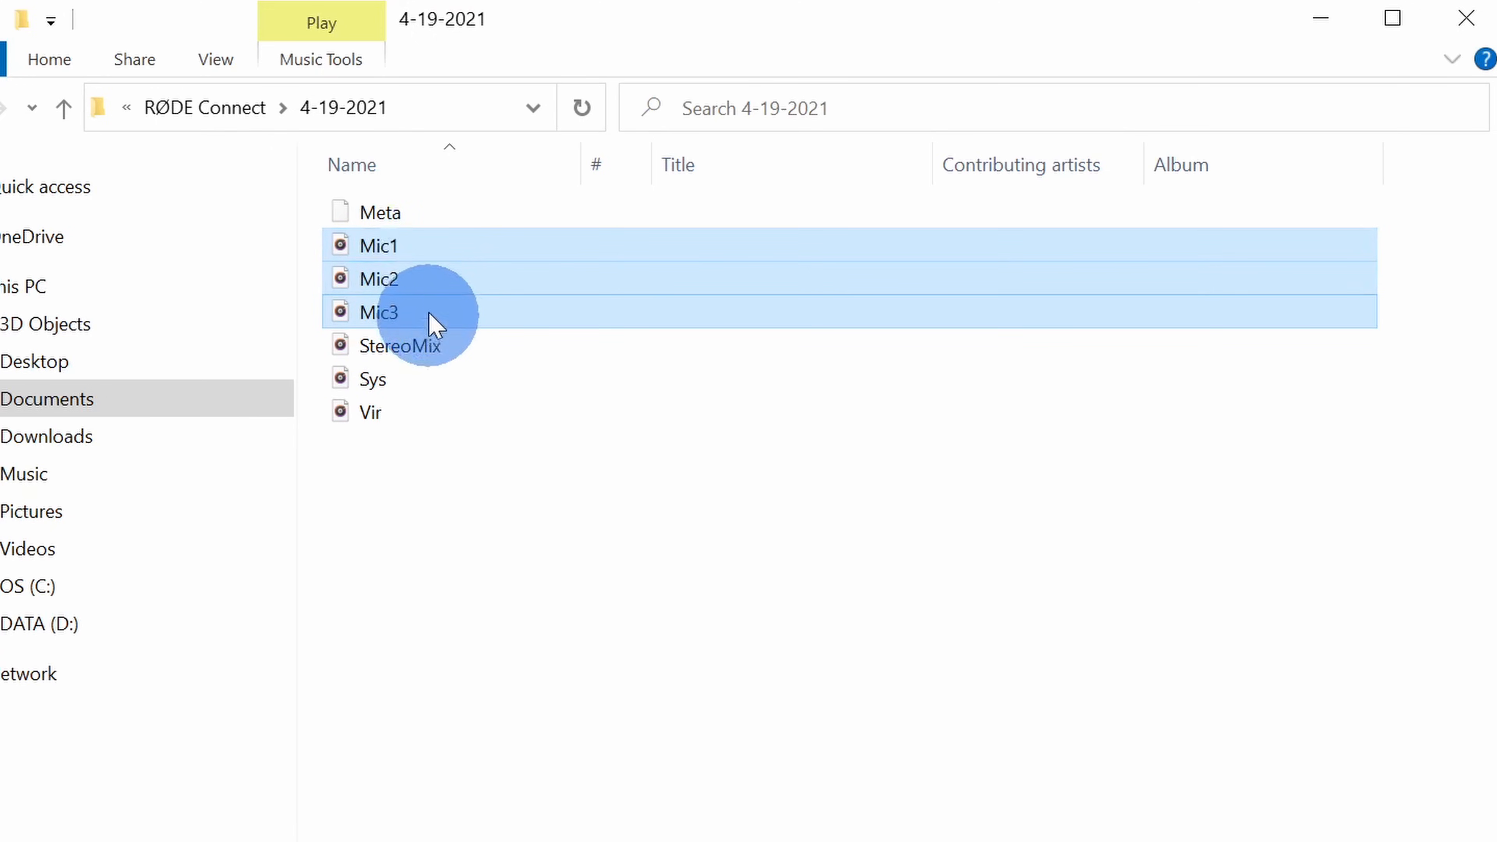
ctrl+click(425, 386)
ctrl+click(428, 412)
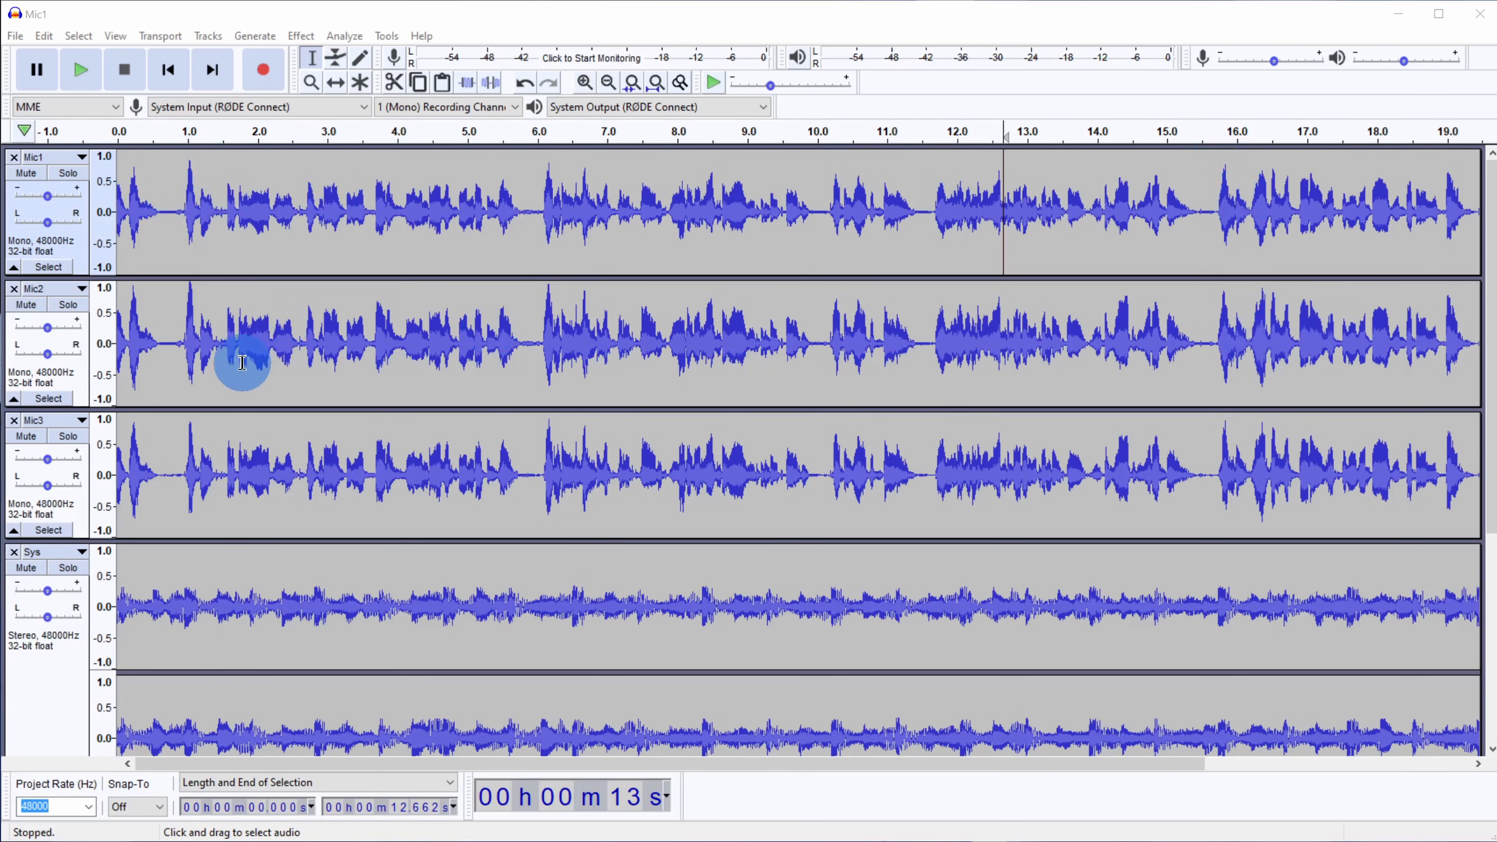
Switch to Audacity and look through the waveforms of the Mic1, Mic2, Mic3, Sys and Vir tracks
scroll(206, 390, down, 1)
scroll(330, 602, down, 4)
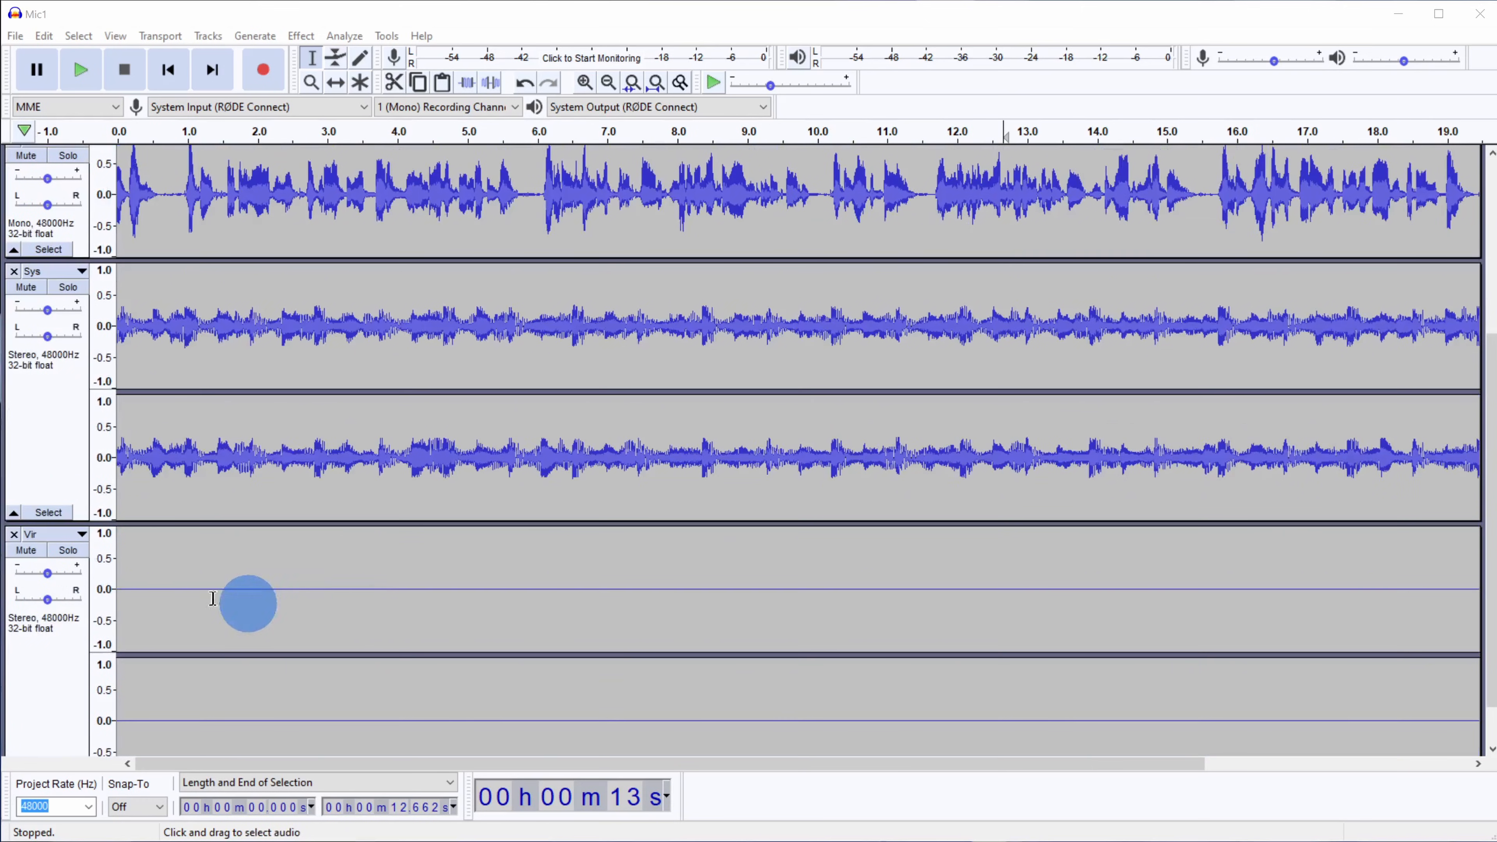
scroll(752, 577, up, 5)
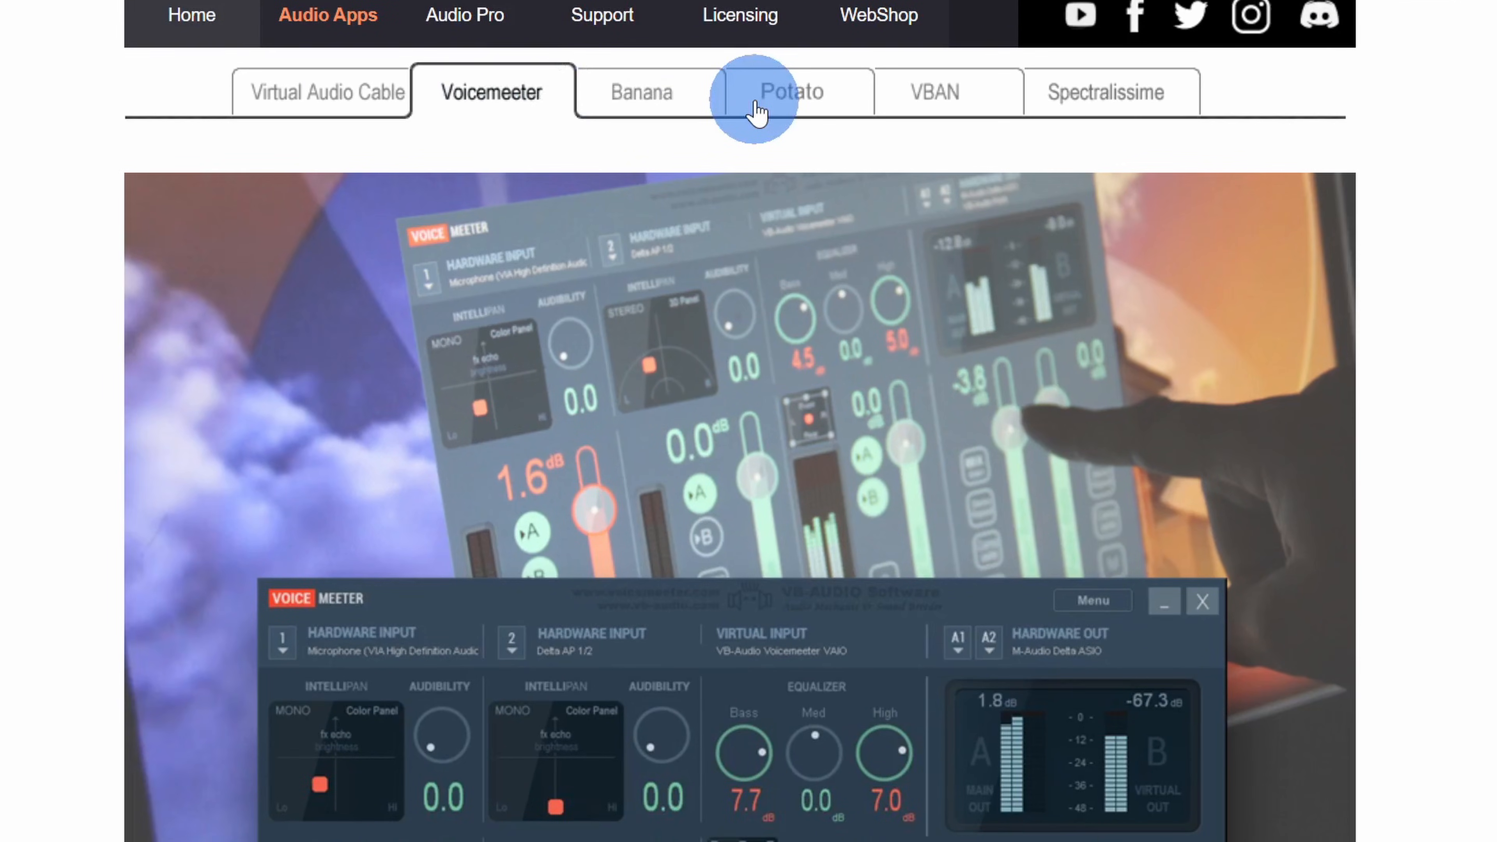
On the VB-Audio website, examine the Voicemeeter and Potato mixer pages and return to the Voicemeeter page
scroll(150, 335, down, 5)
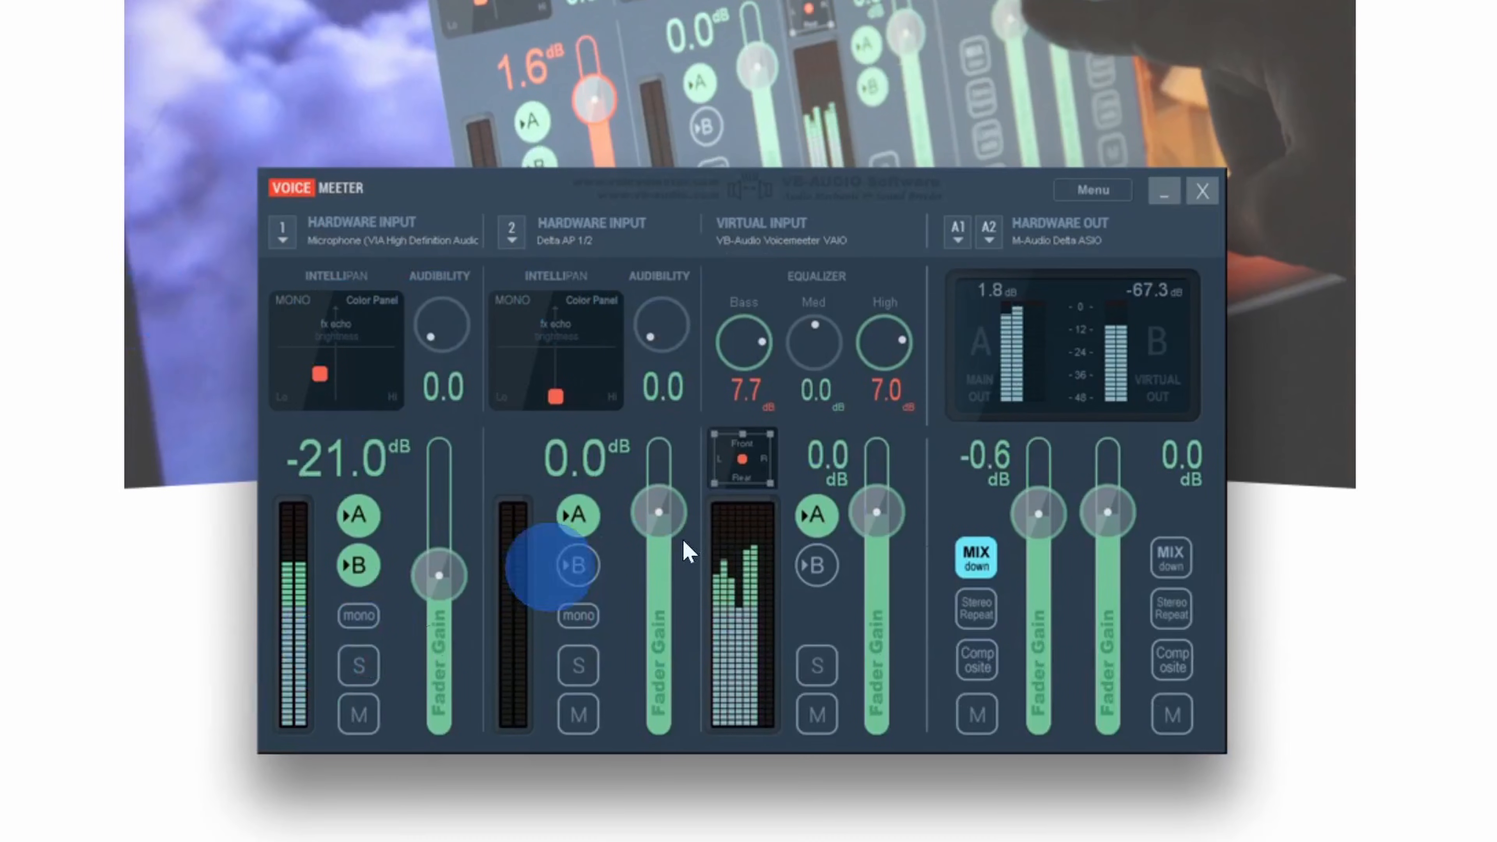
scroll(1261, 542, up, 5)
right_click(1267, 534)
click(650, 95)
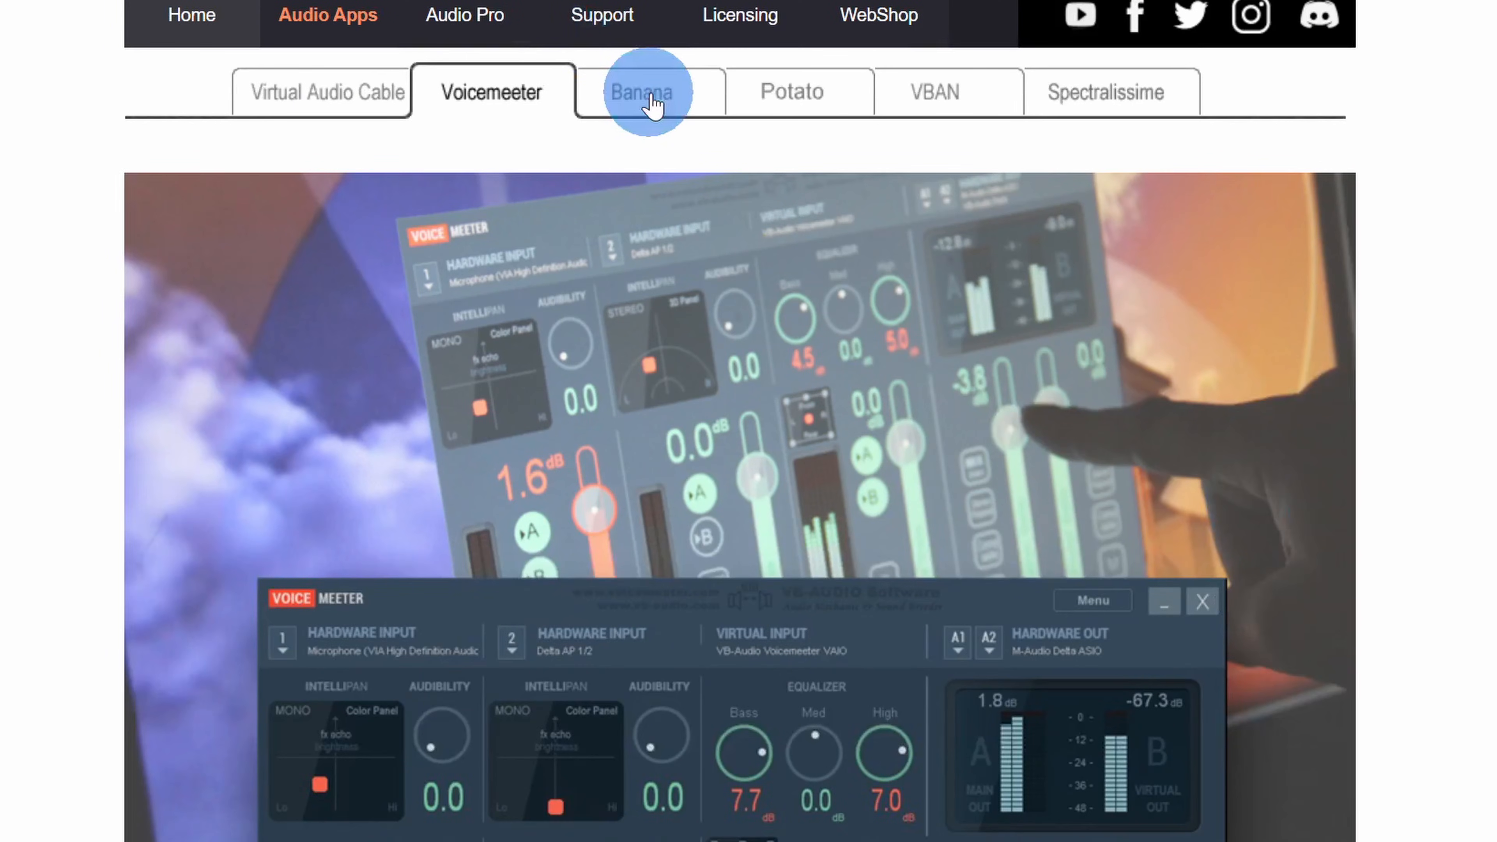
click(766, 94)
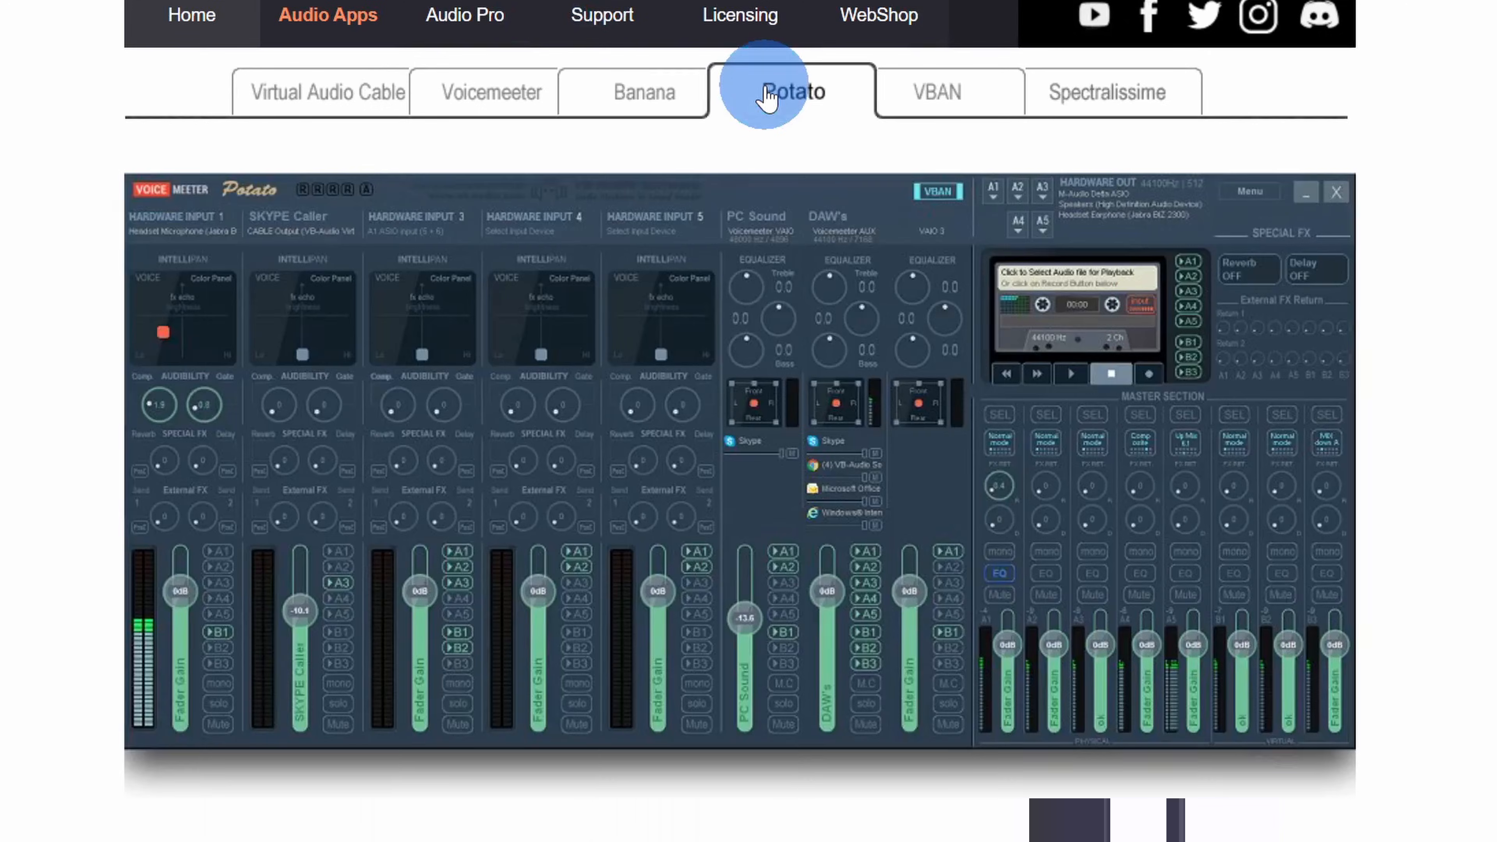
click(493, 97)
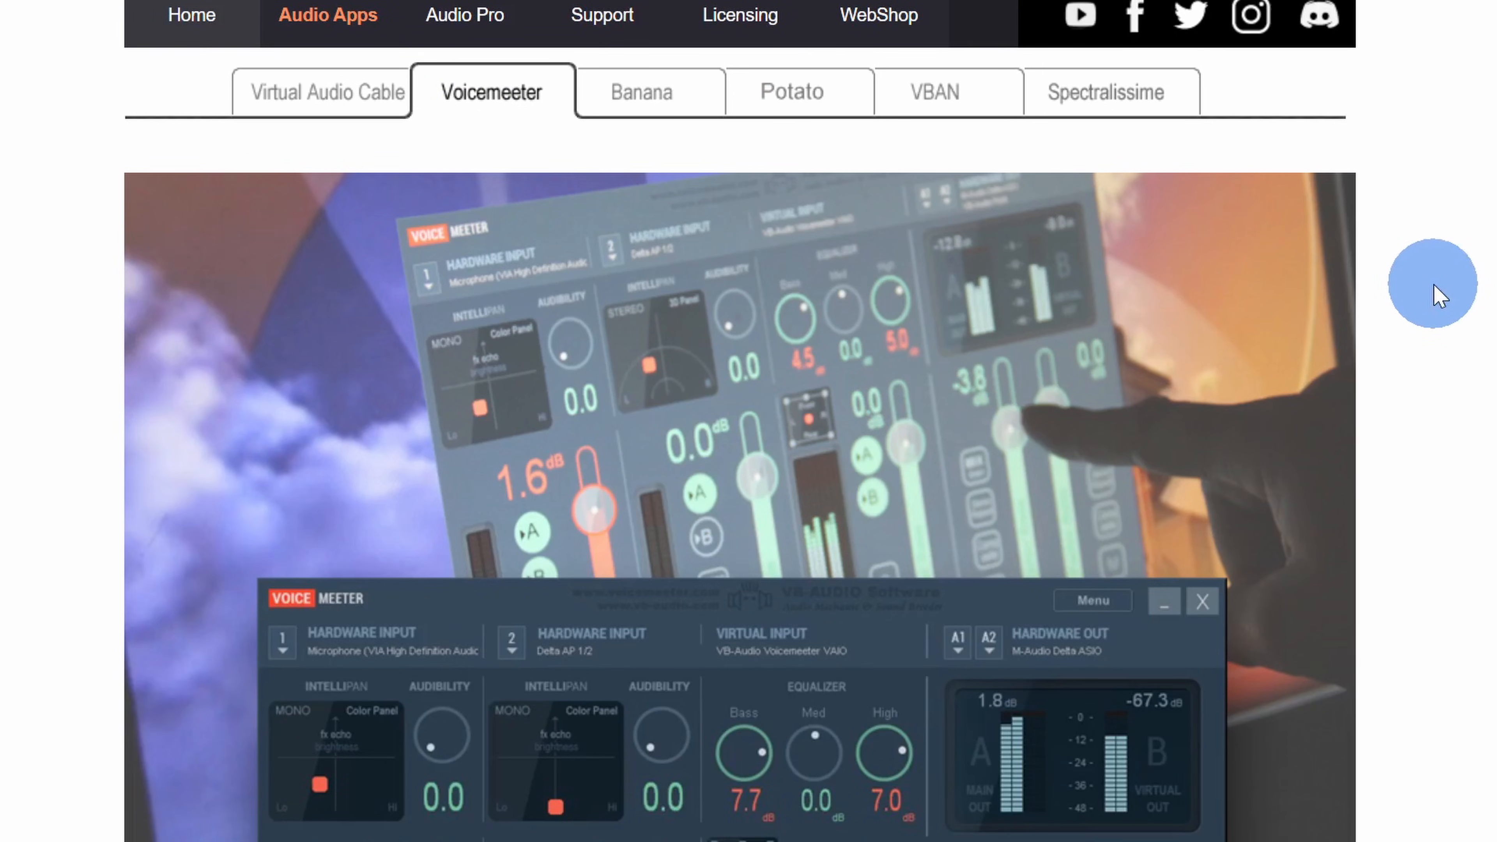
scroll(1438, 289, down, 6)
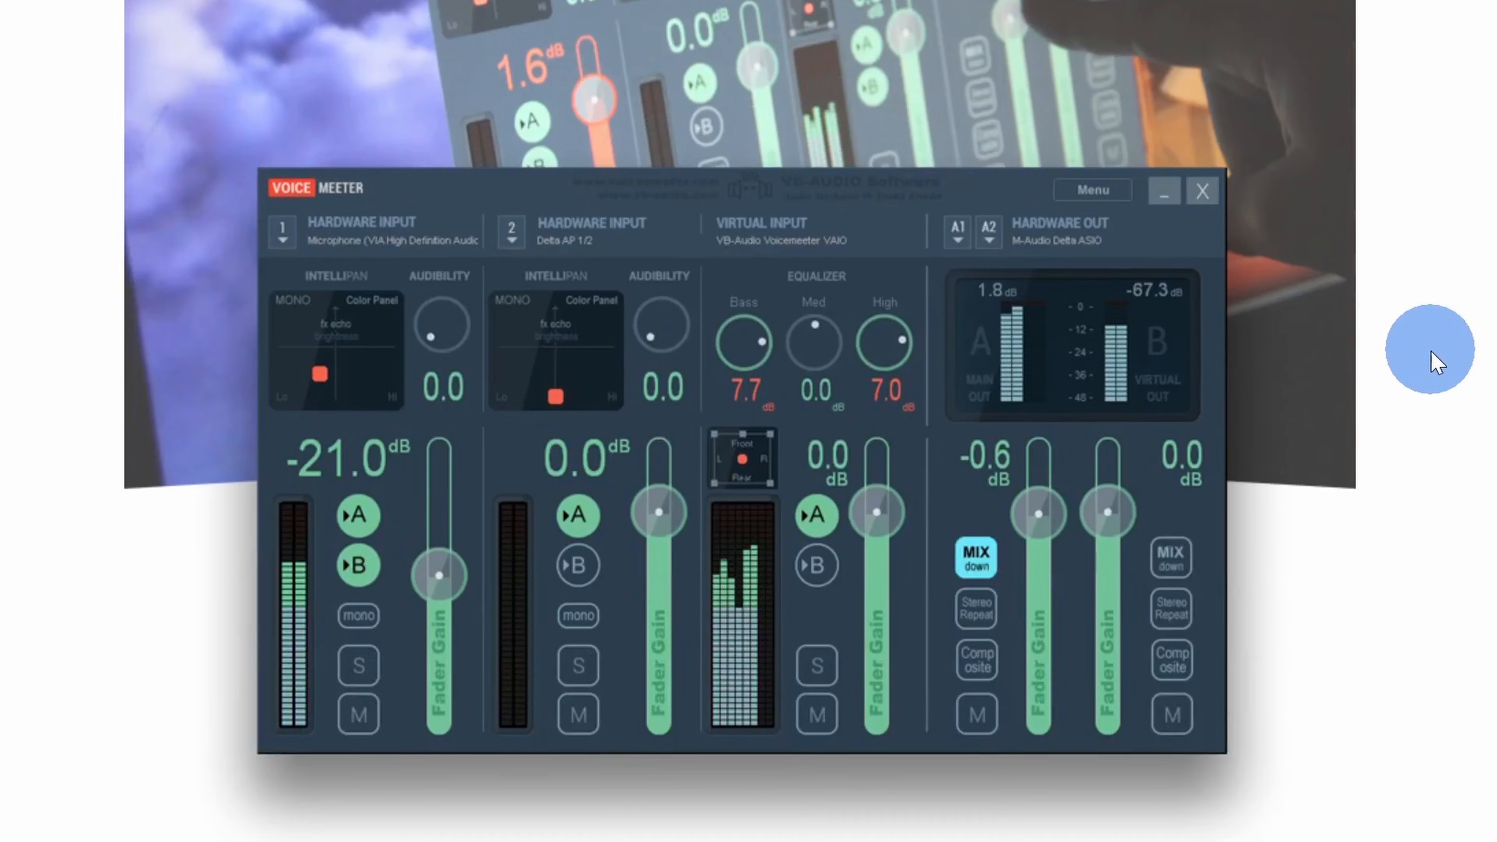
scroll(1435, 360, up, 6)
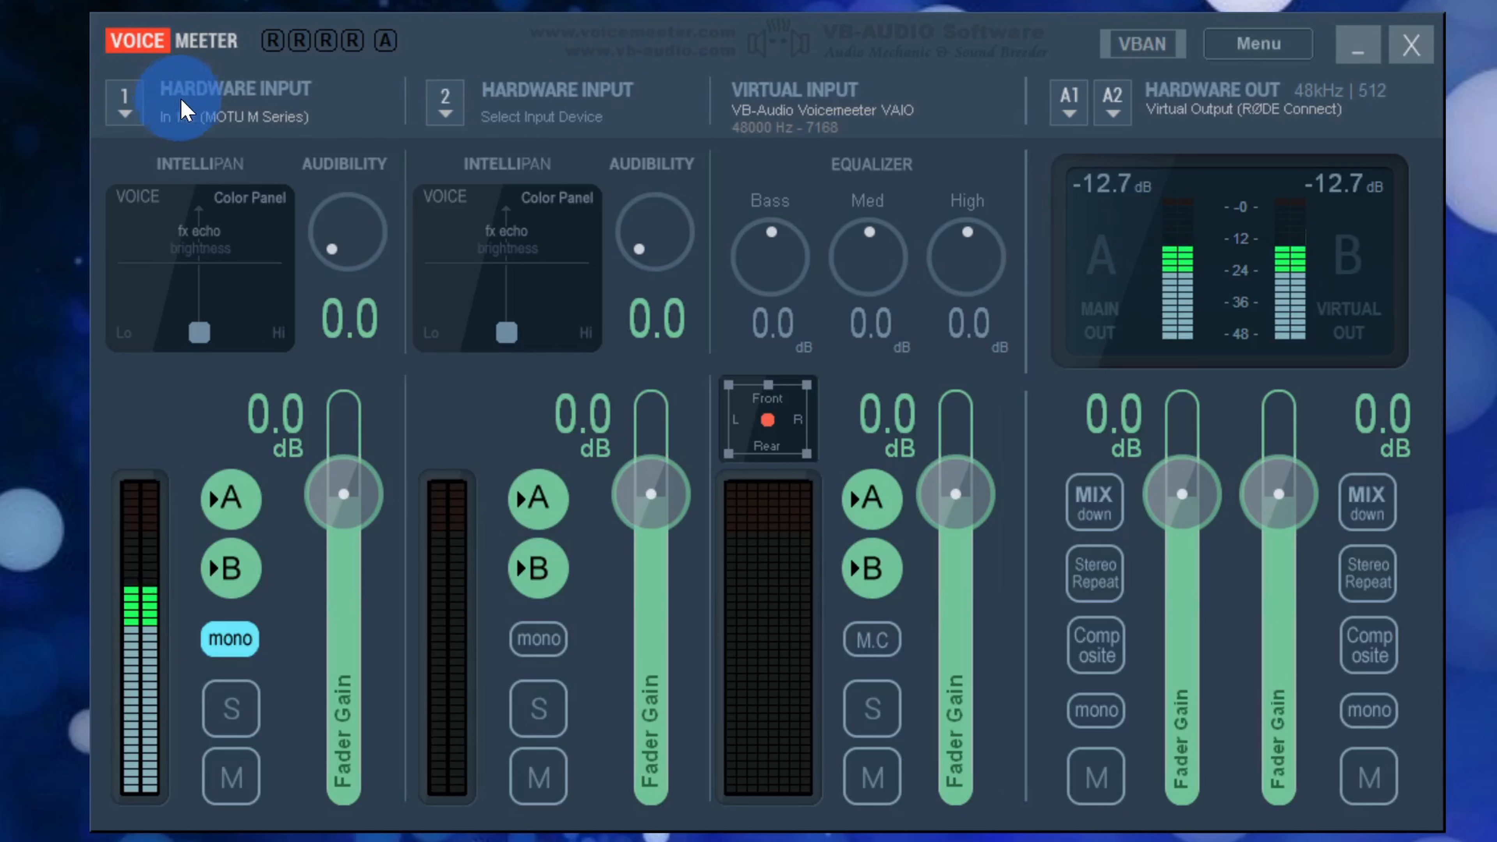
In Voicemeeter, examine the devices available for Hardware Input 1, Hardware Input 2 and the A1 hardware output
click(127, 116)
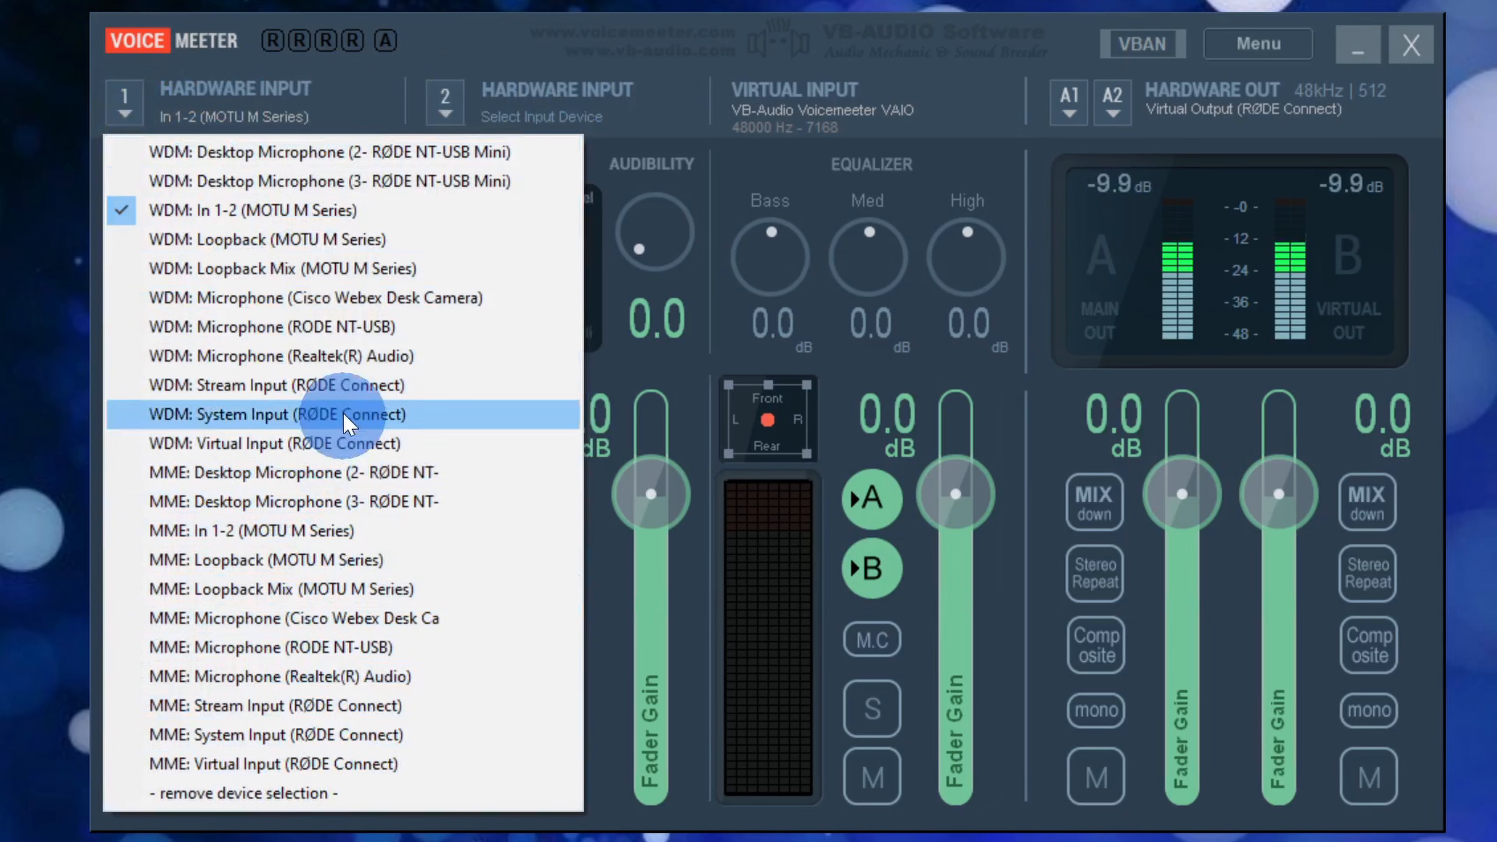
click(361, 80)
click(416, 76)
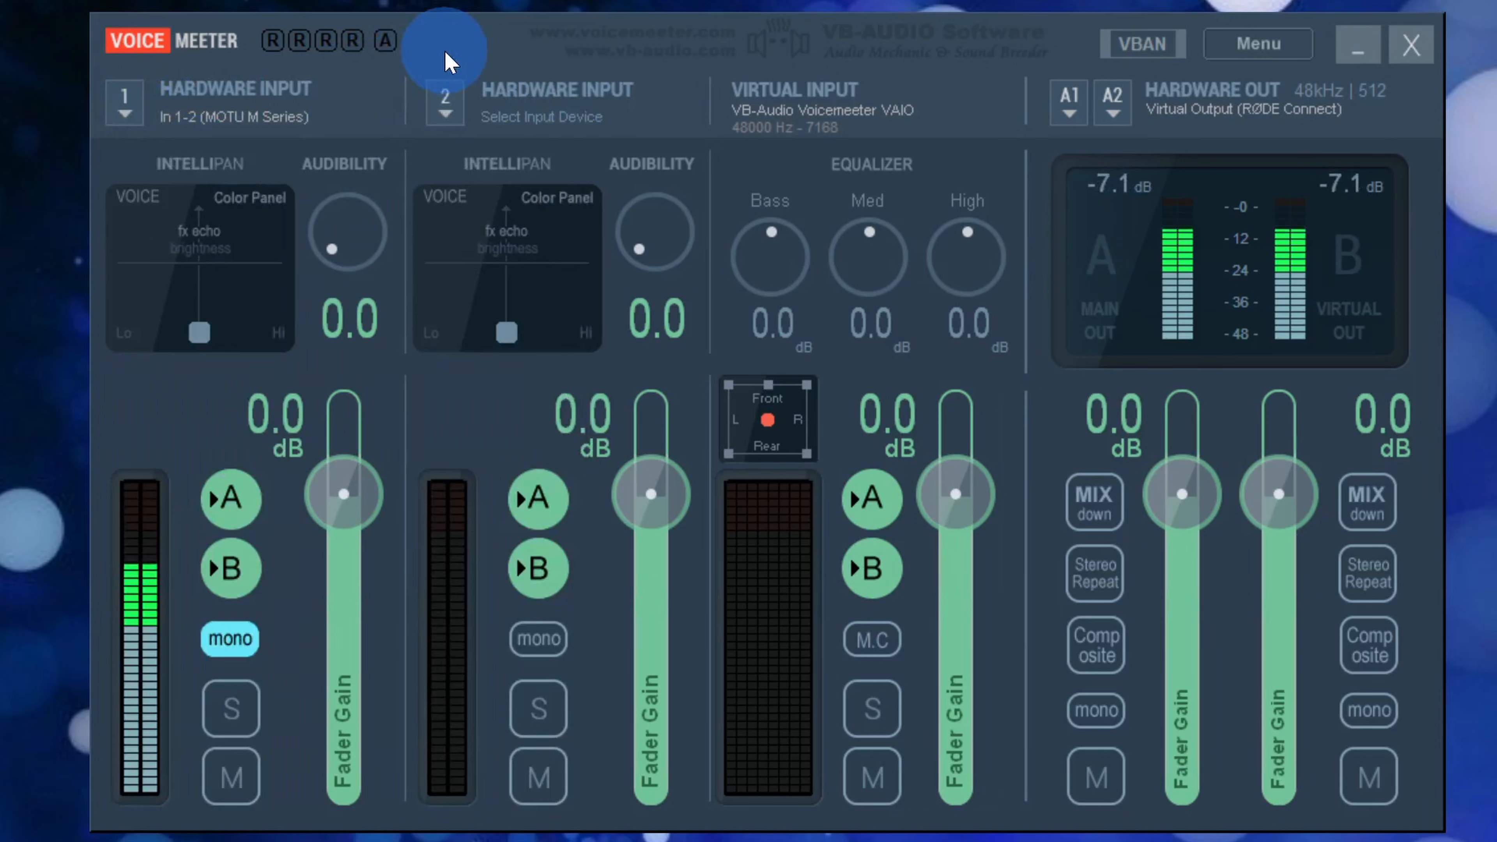
click(446, 109)
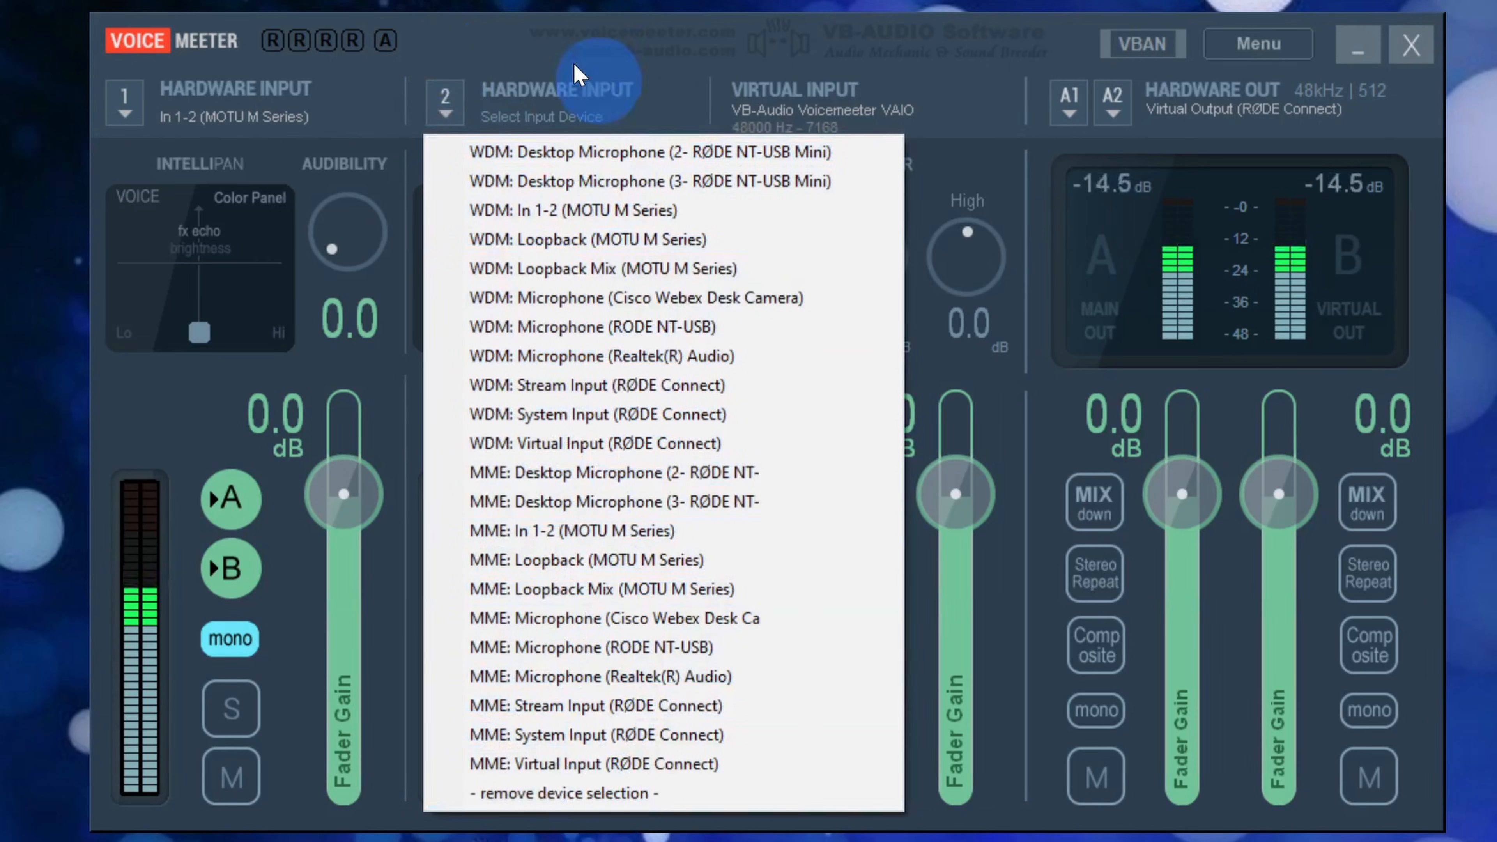
click(484, 28)
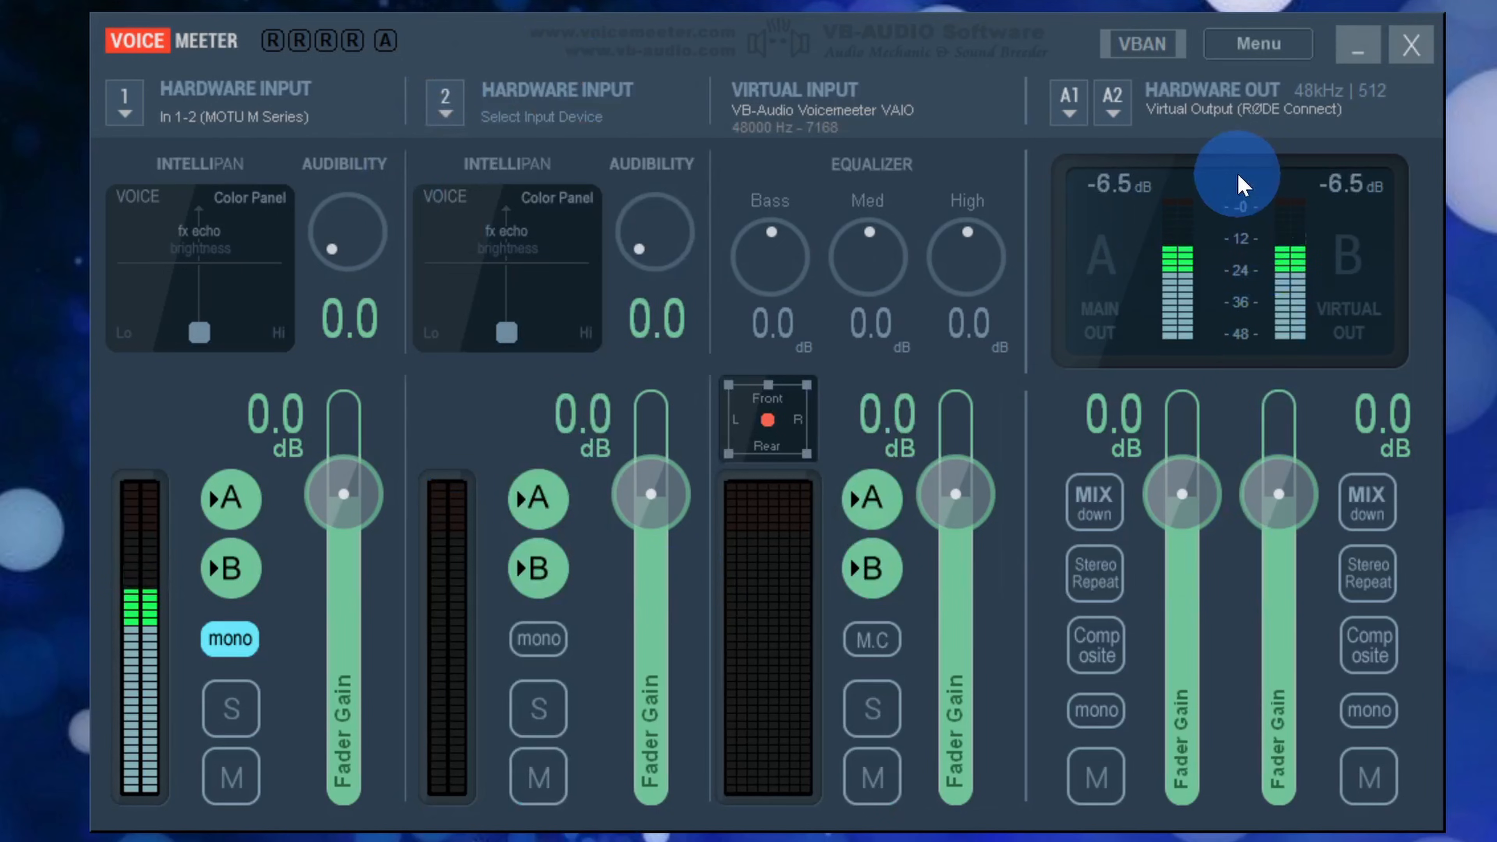
click(1070, 106)
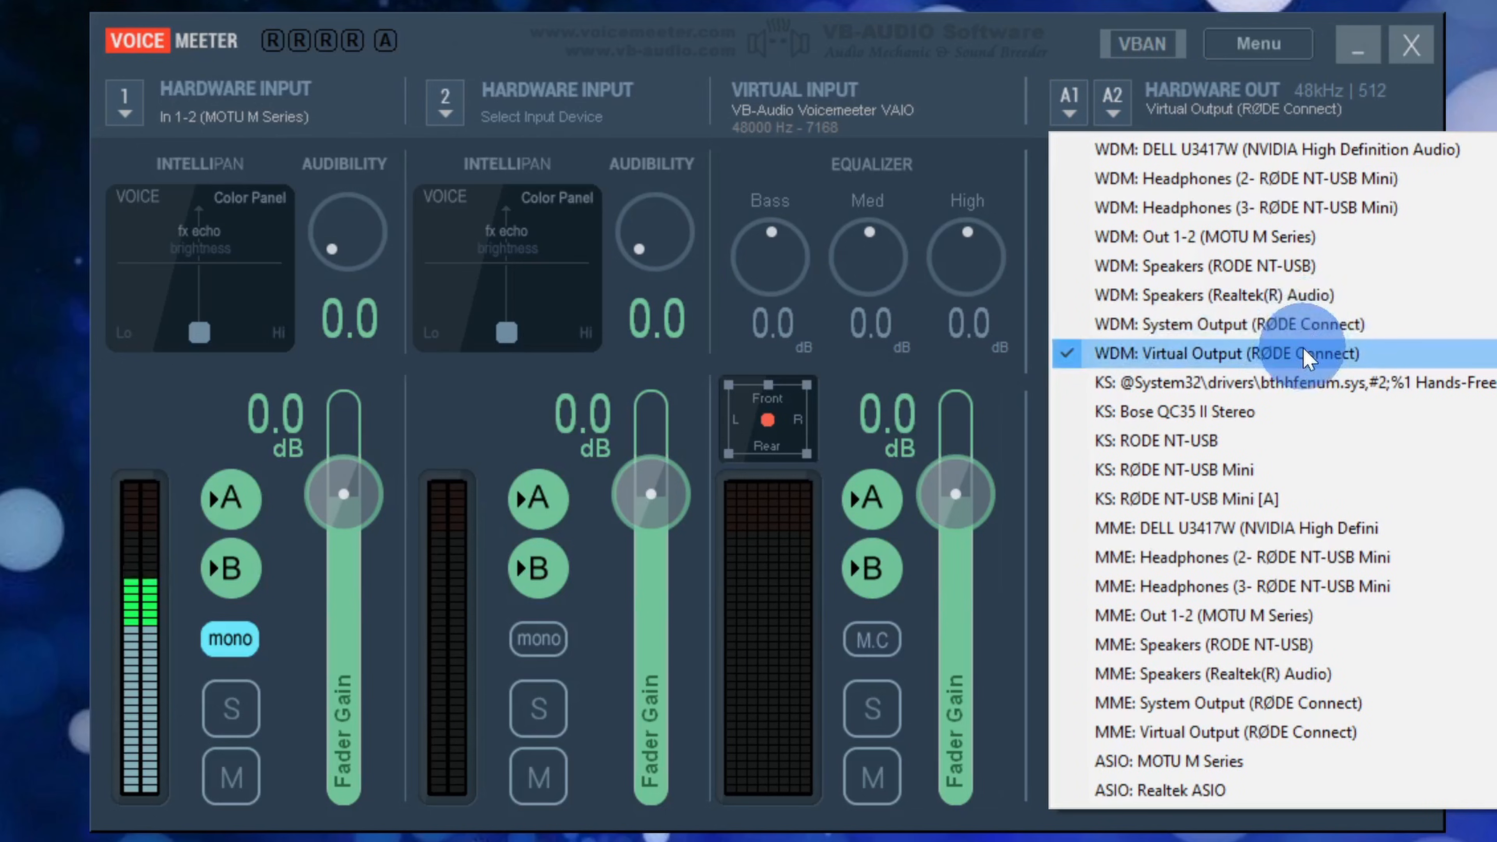
click(1028, 50)
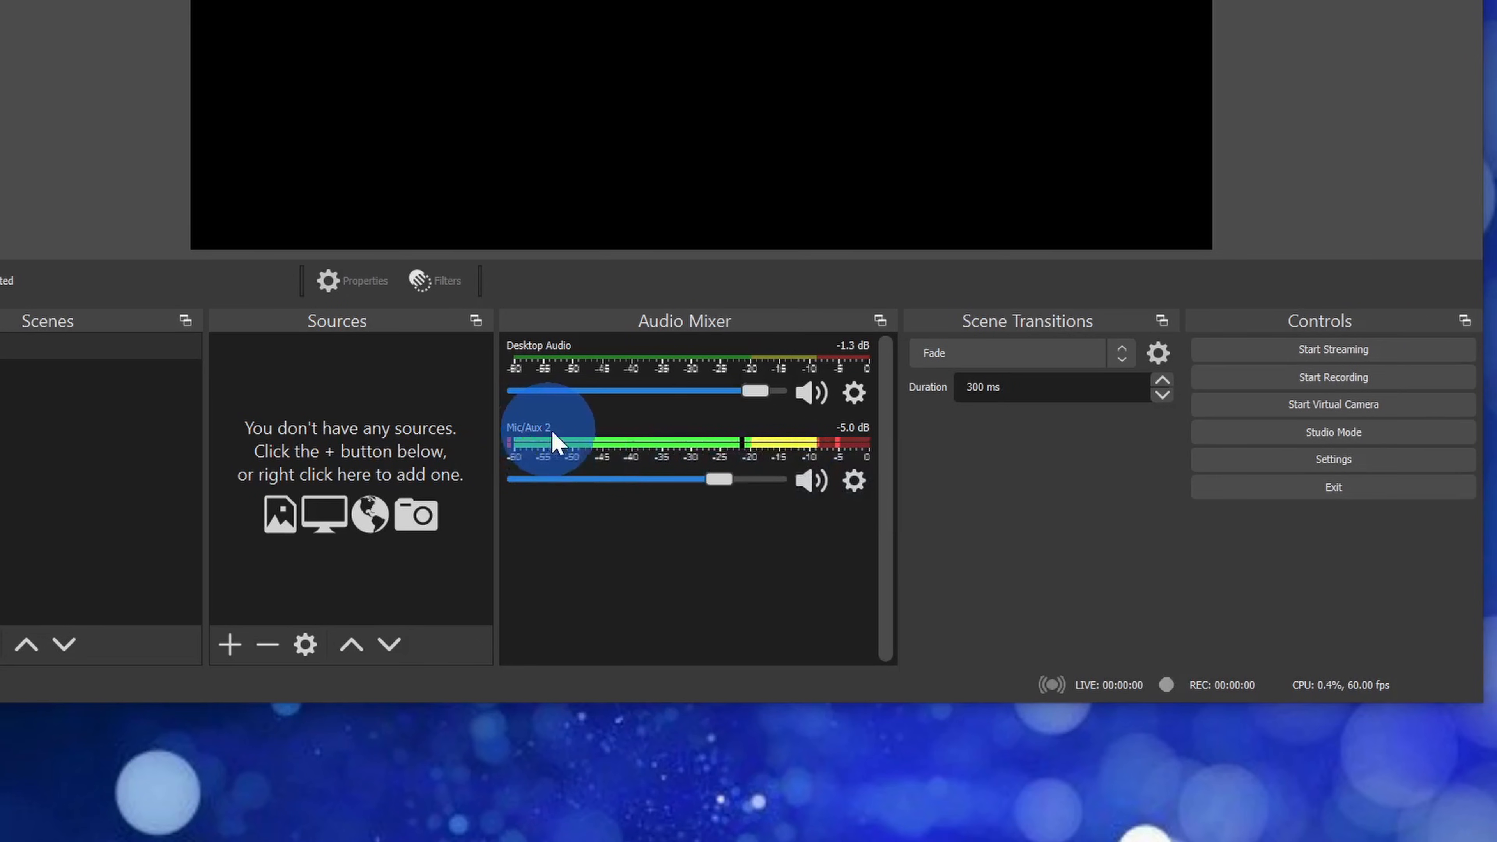
In OBS, set the Mic/Aux 2 source's device to Stream Input (RØDE Connect) and confirm its properties
click(854, 481)
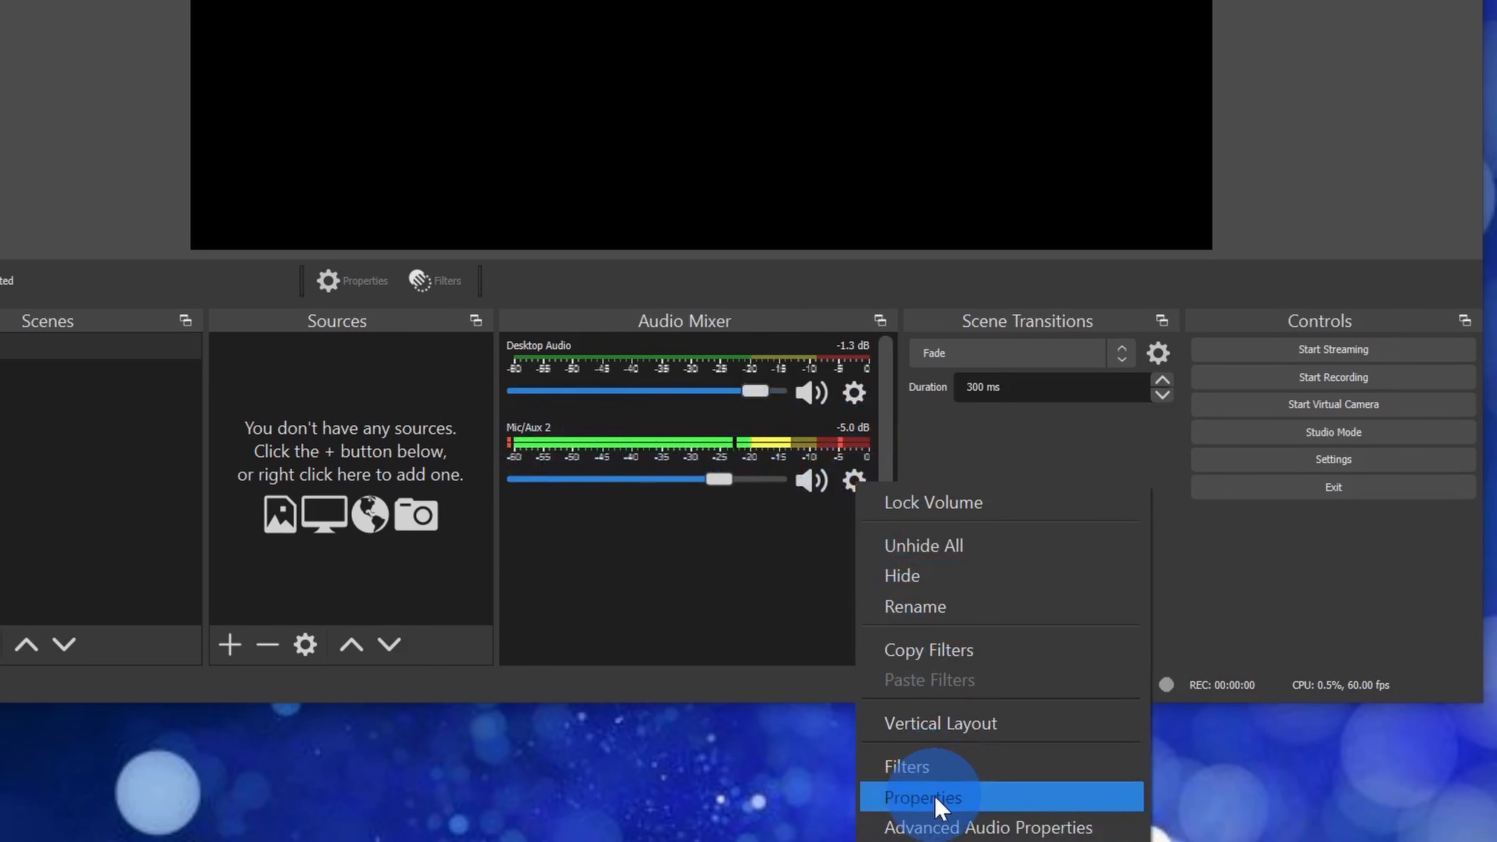
click(939, 806)
click(760, 254)
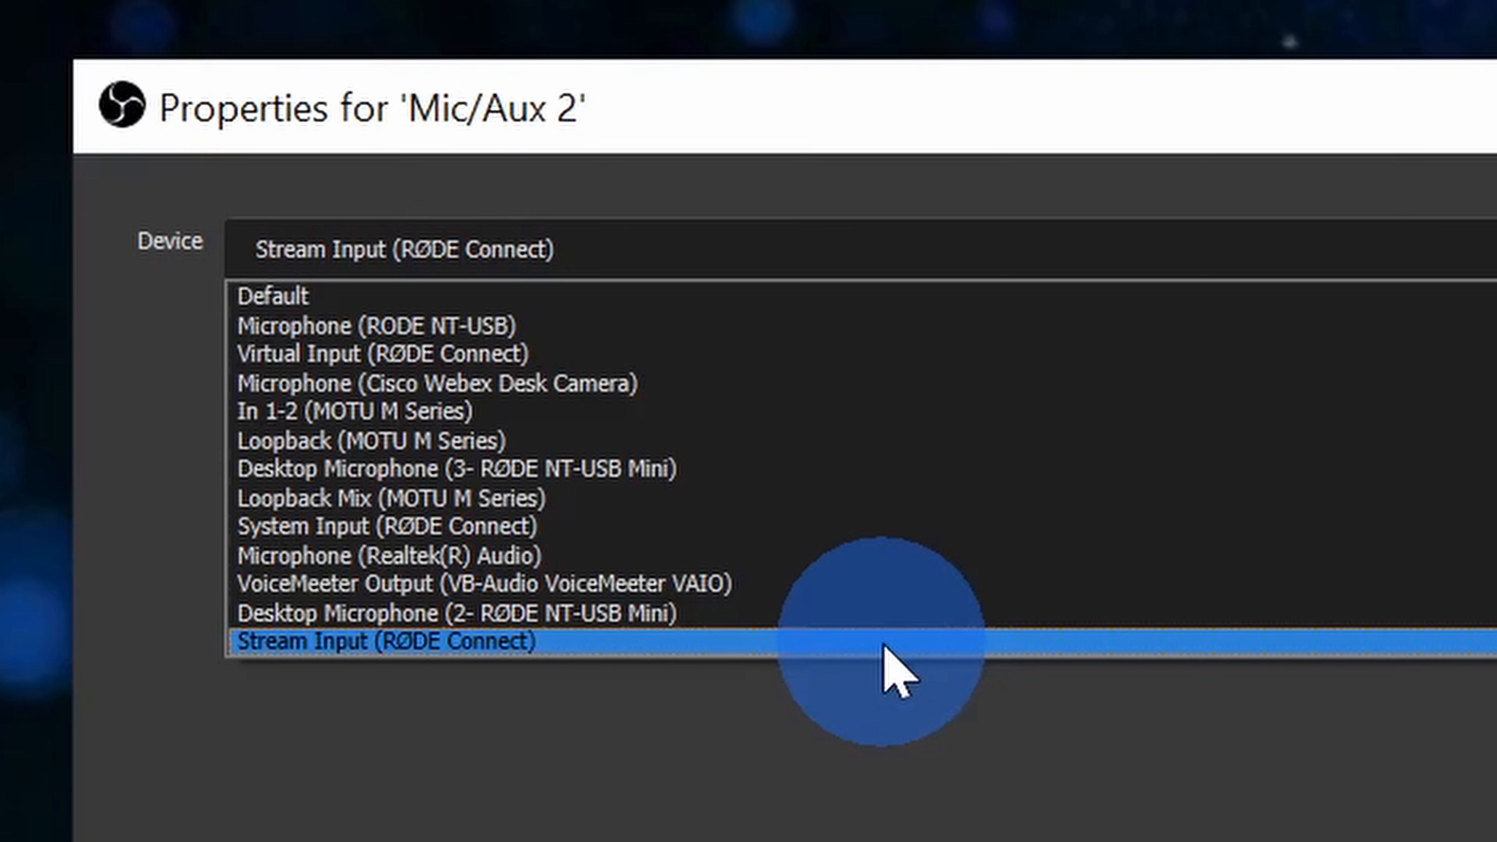
click(885, 644)
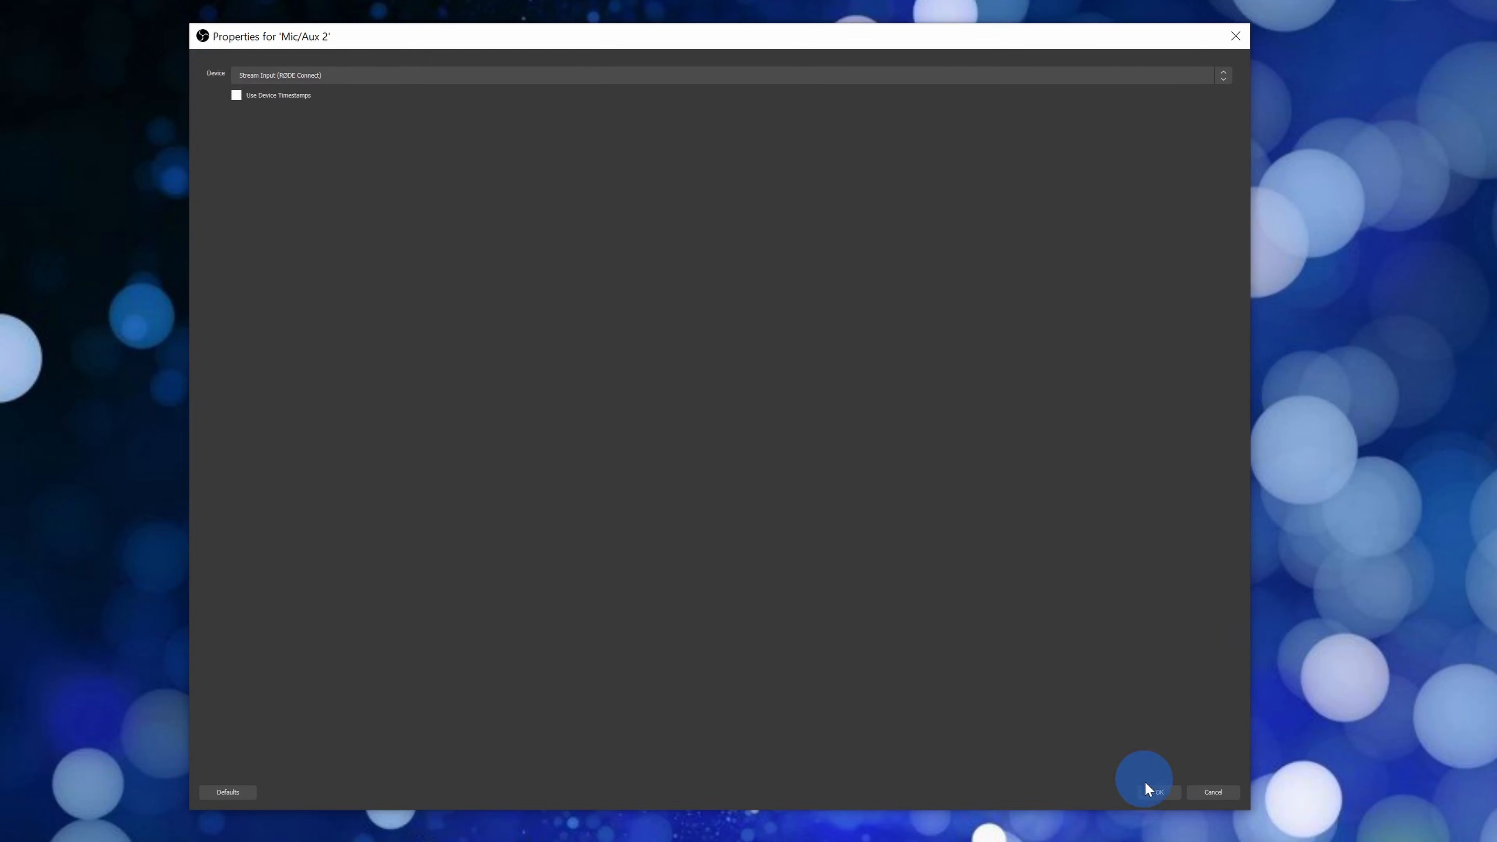
click(1144, 785)
click(896, 655)
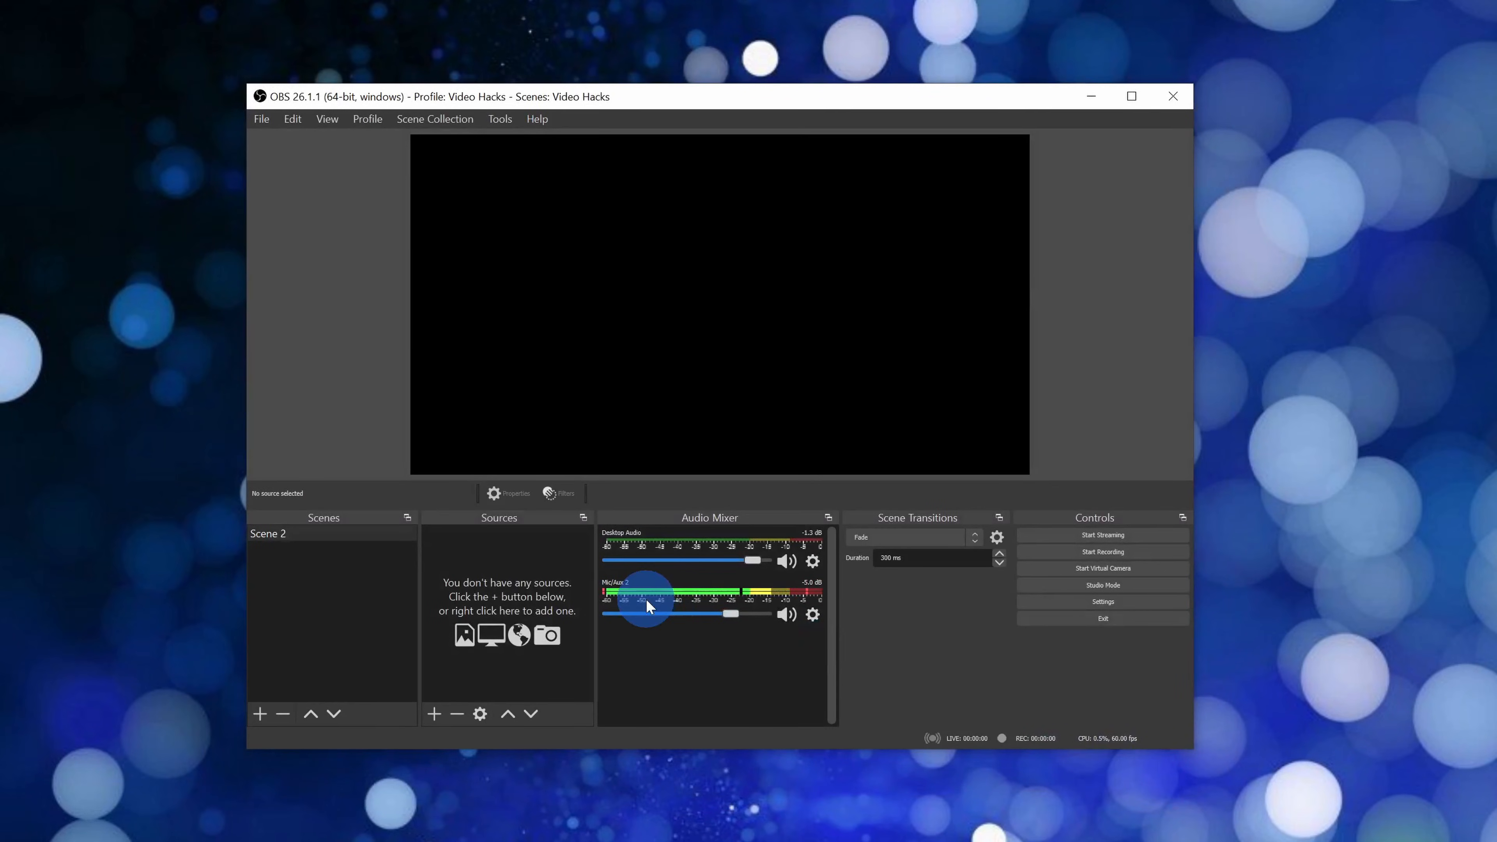